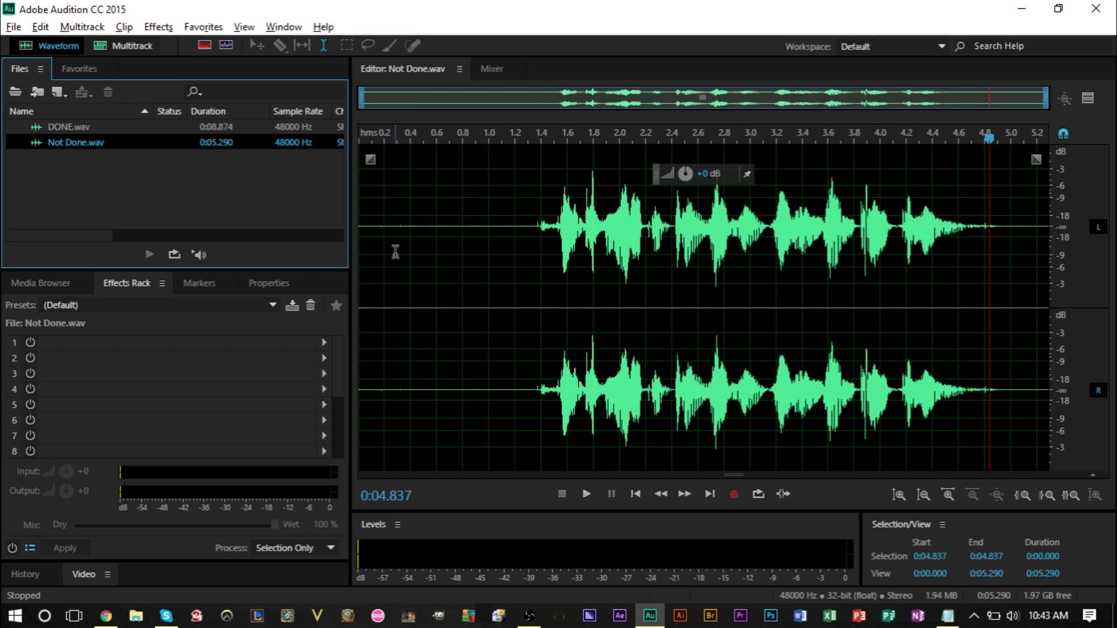
Step: Open DONE.wav in the Waveform editor
{"action": "double_click", "coordinate": [104, 126]}
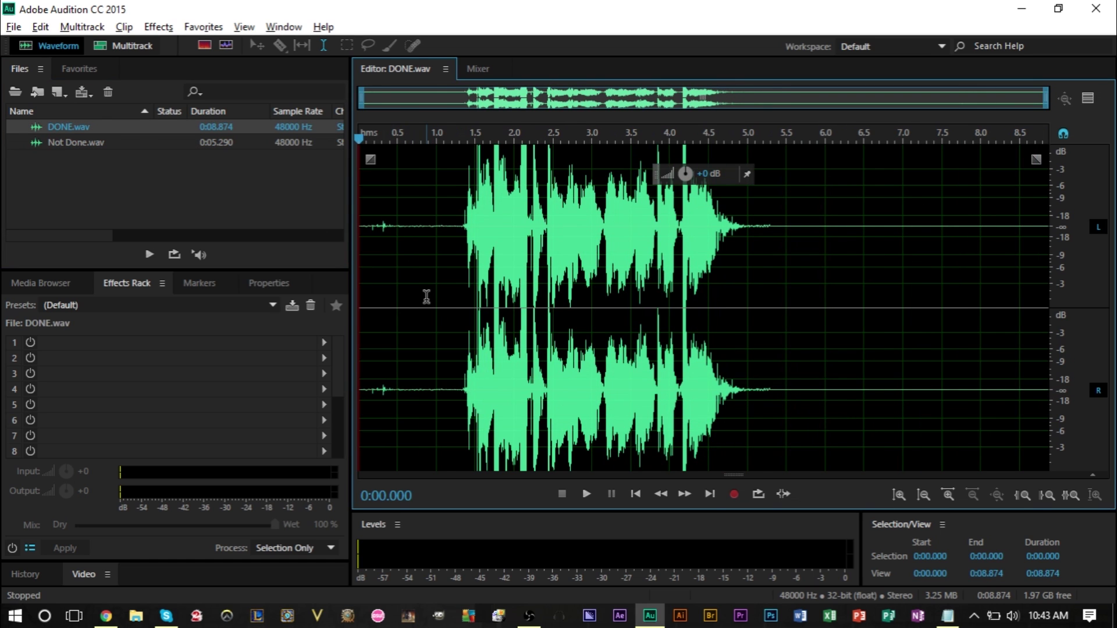
{"action": "left_click", "coordinate": [442, 296]}
{"action": "key", "text": "space"}
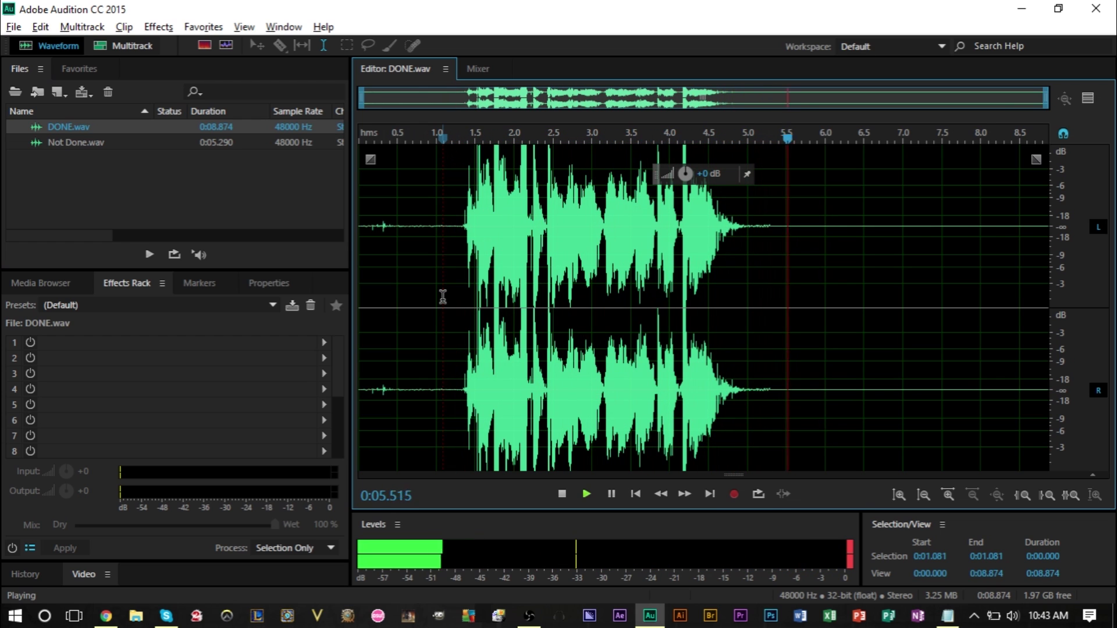
{"action": "key", "text": "space"}
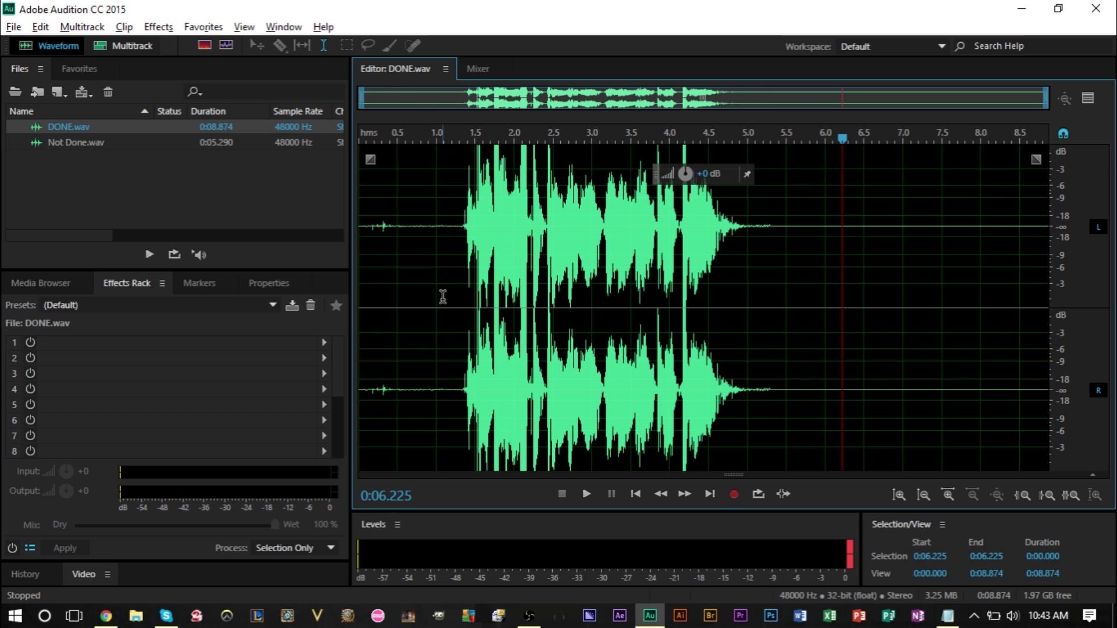
{"action": "double_click", "coordinate": [75, 143]}
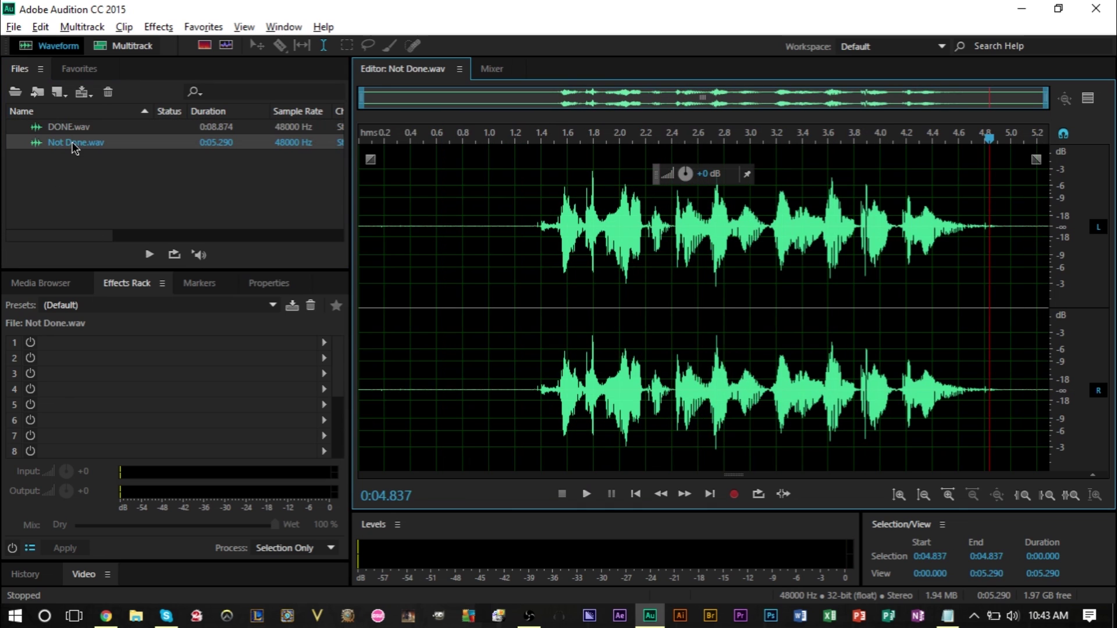
{"action": "left_click", "coordinate": [510, 252]}
{"action": "key", "text": "space"}
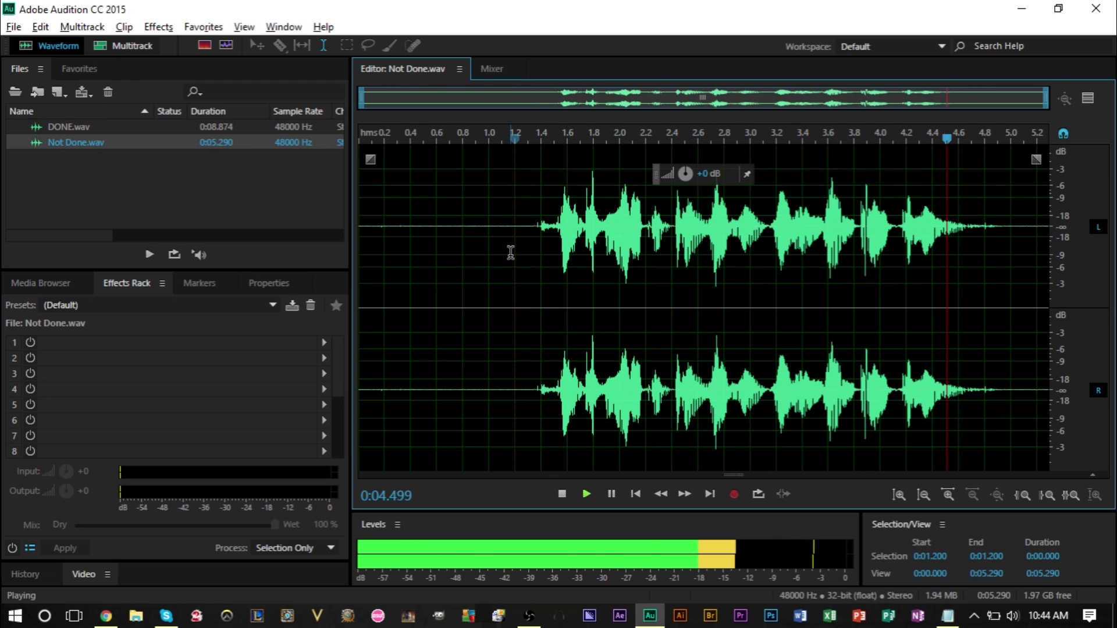
{"action": "key", "text": "space"}
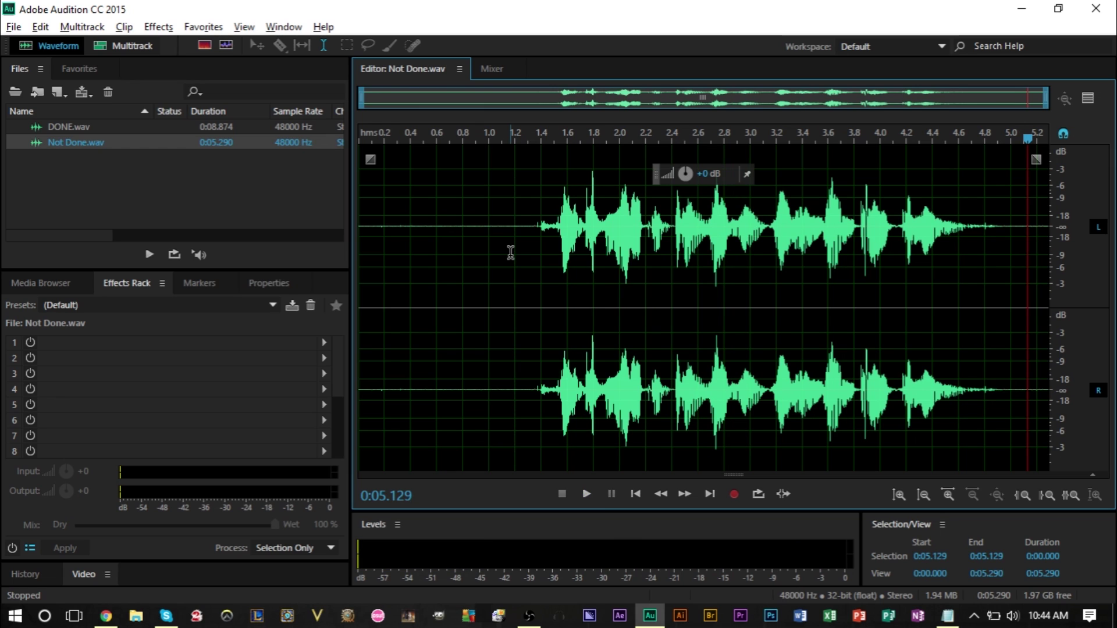
Step: Close DONE.wav, then replay Not Done.wav from about 1.446 seconds
{"action": "left_click", "coordinate": [107, 126]}
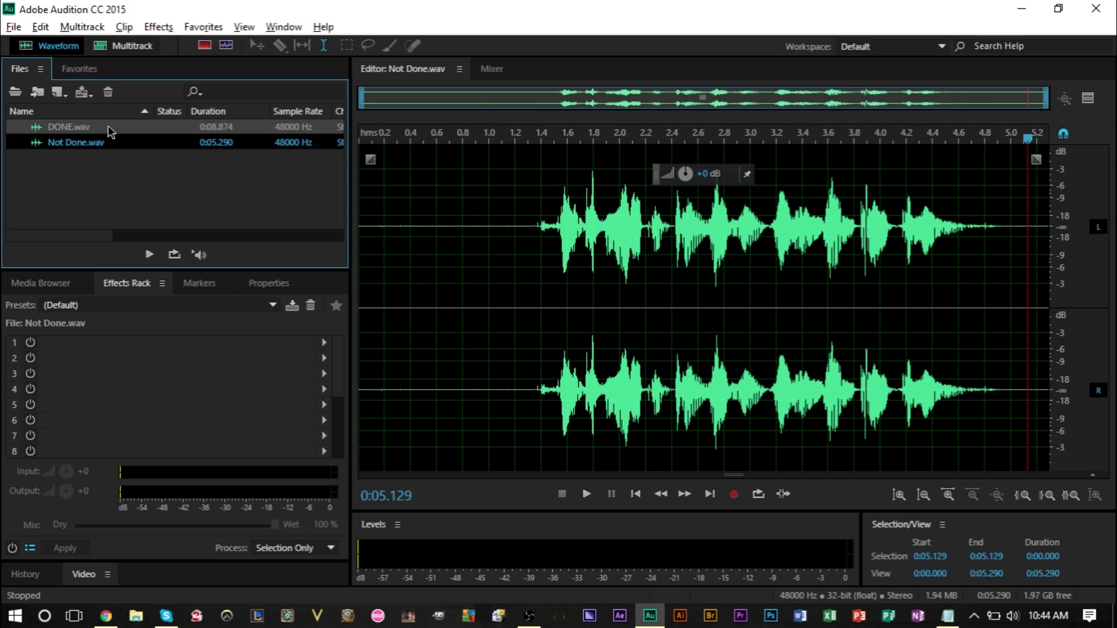
{"action": "key", "text": "Delete"}
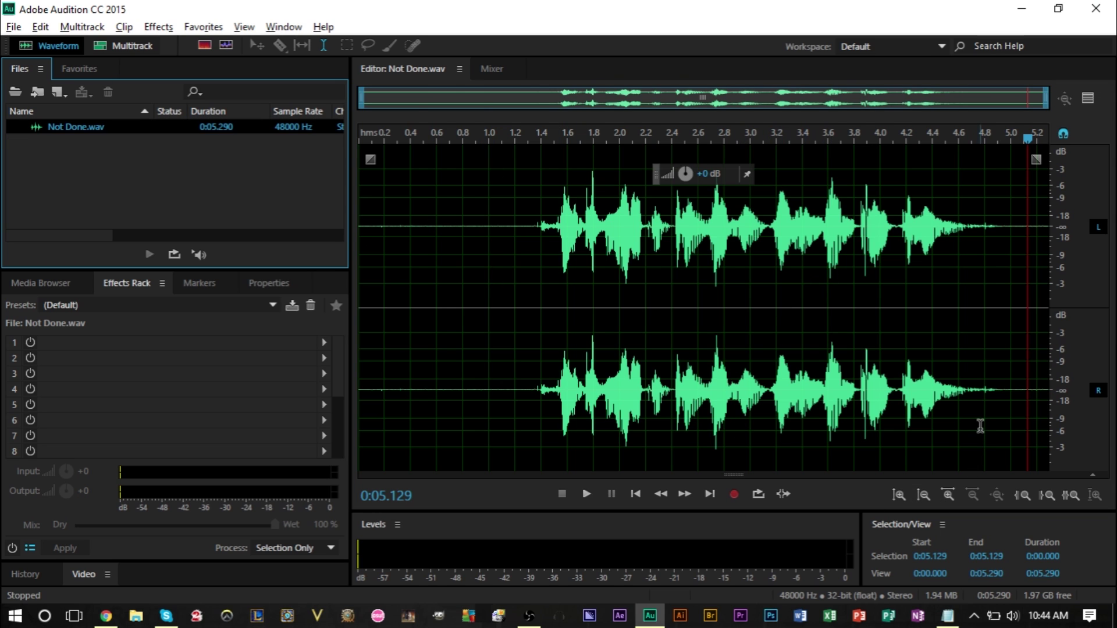
{"action": "left_click", "coordinate": [970, 408]}
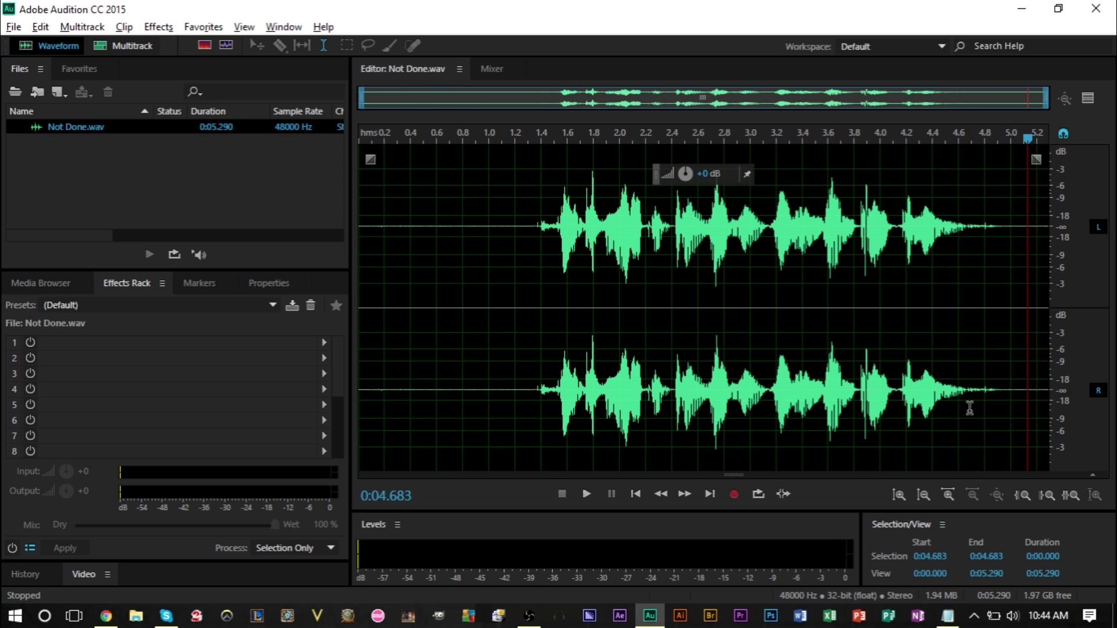
{"action": "left_click_drag", "start_coordinate": [970, 409], "coordinate": [551, 415]}
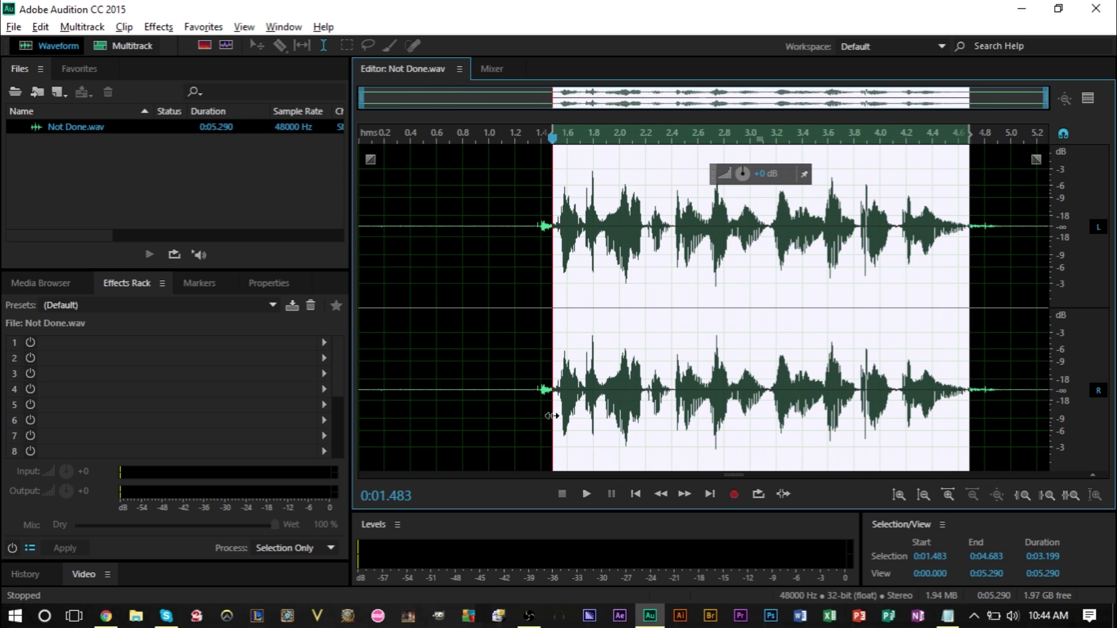
{"action": "left_click", "coordinate": [679, 456]}
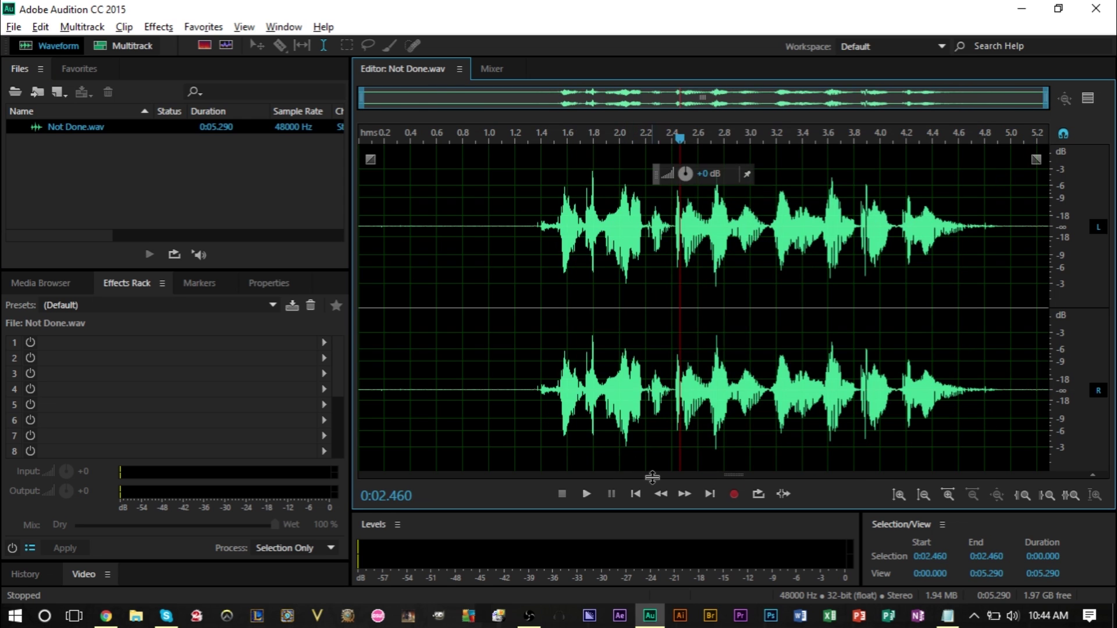
{"action": "left_click", "coordinate": [547, 415]}
{"action": "key", "text": "space"}
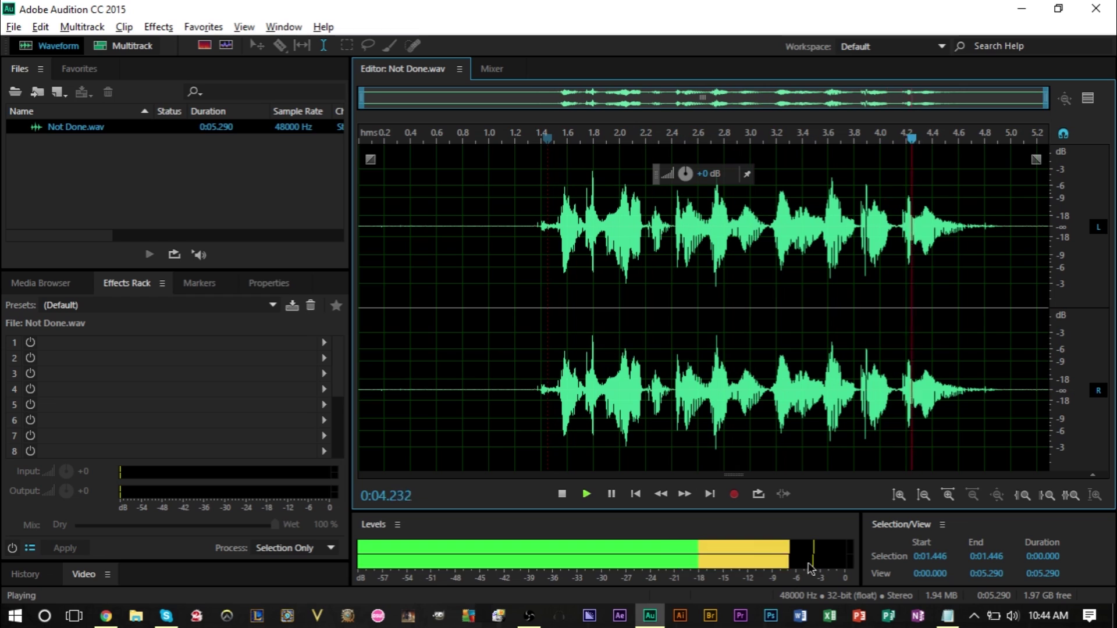
{"action": "key", "text": "space"}
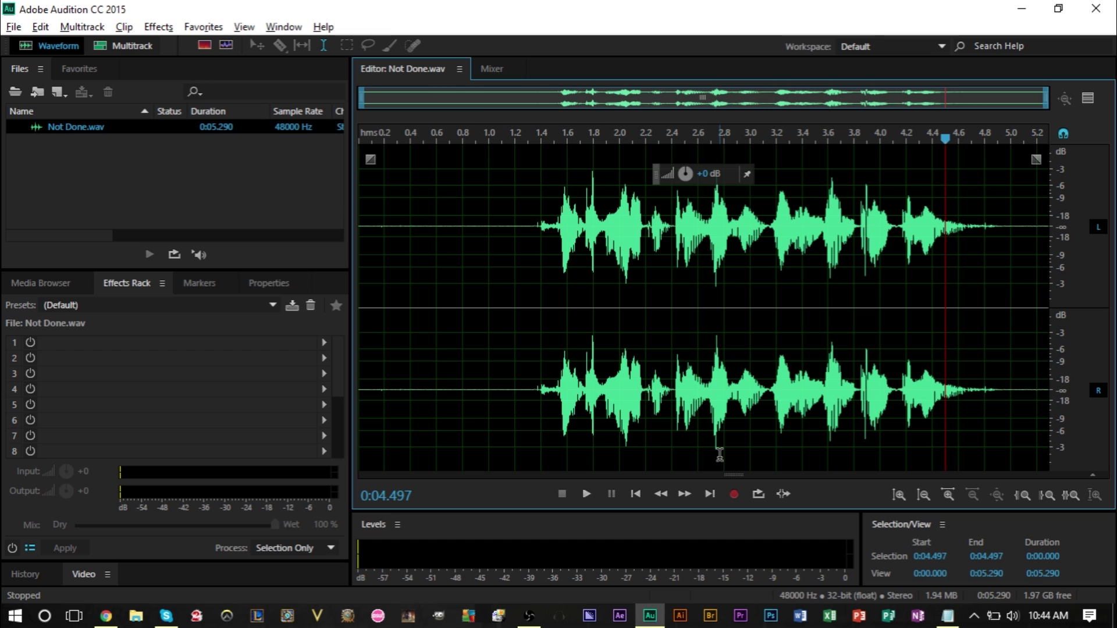
Step: Capture a noise print from the silent 0.488–1.145 s opening stretch
{"action": "left_click", "coordinate": [422, 244]}
{"action": "left_click_drag", "start_coordinate": [422, 244], "coordinate": [507, 276]}
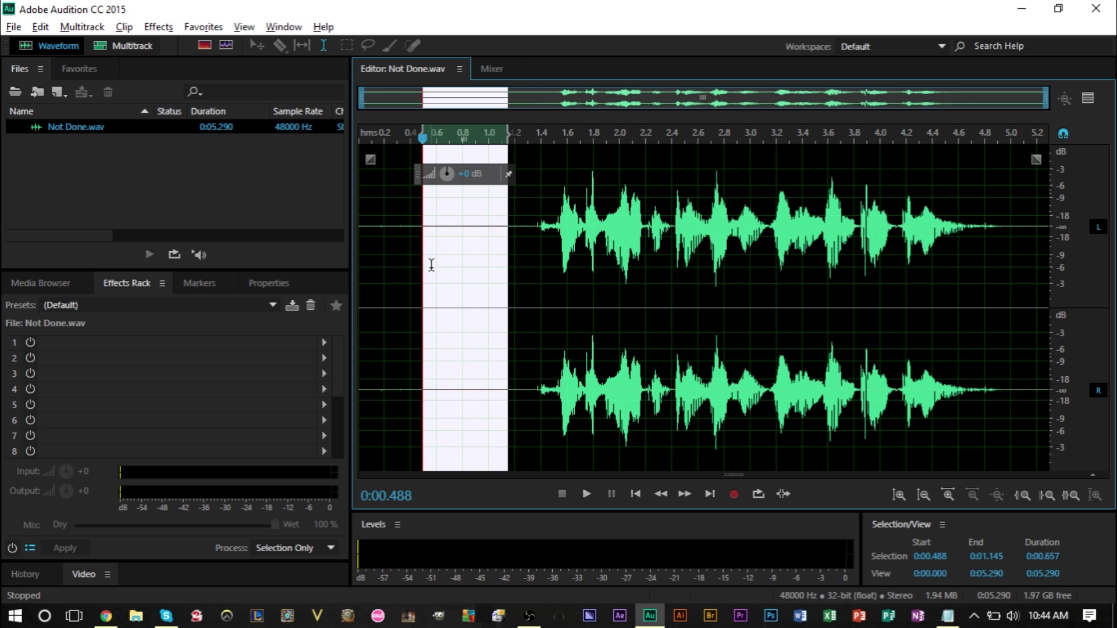
{"action": "left_click", "coordinate": [159, 26]}
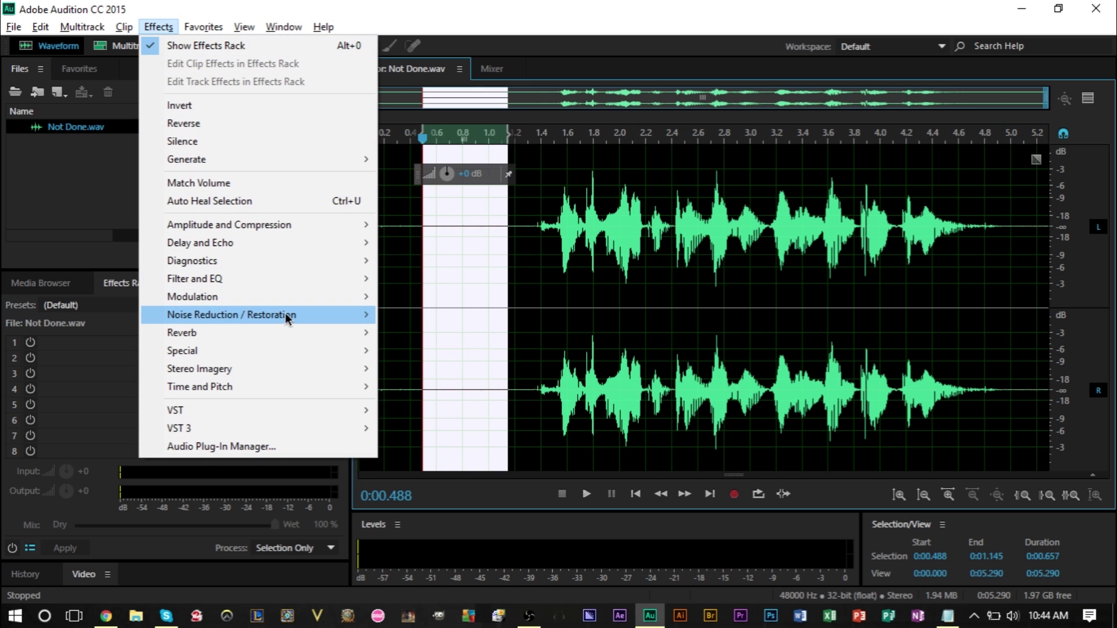
{"action": "mouse_move", "coordinate": [286, 315]}
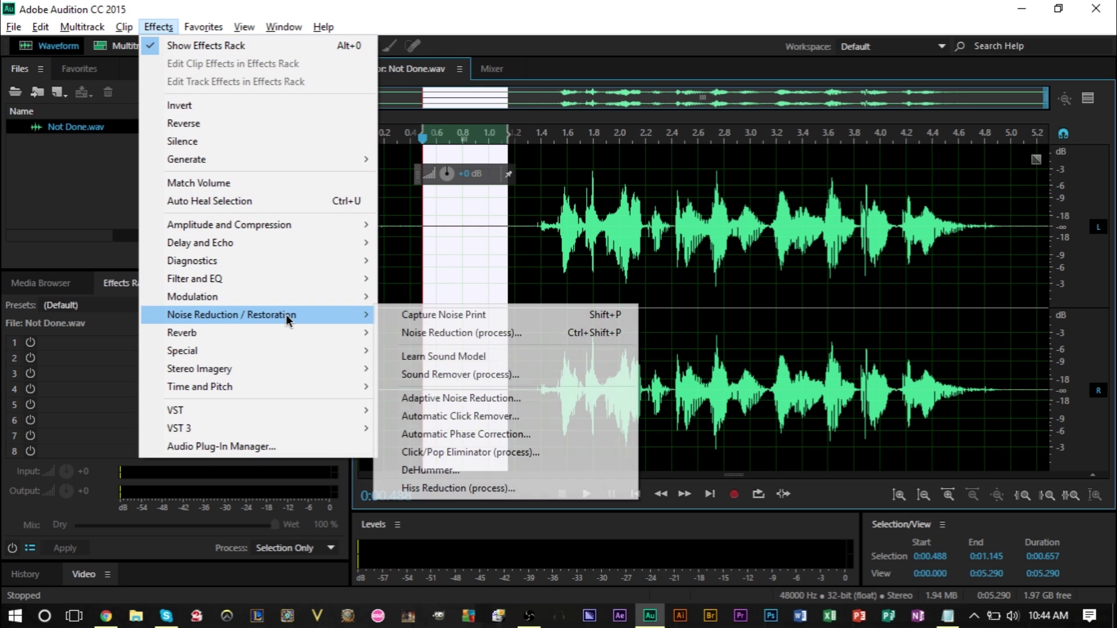
{"action": "left_click", "coordinate": [469, 321]}
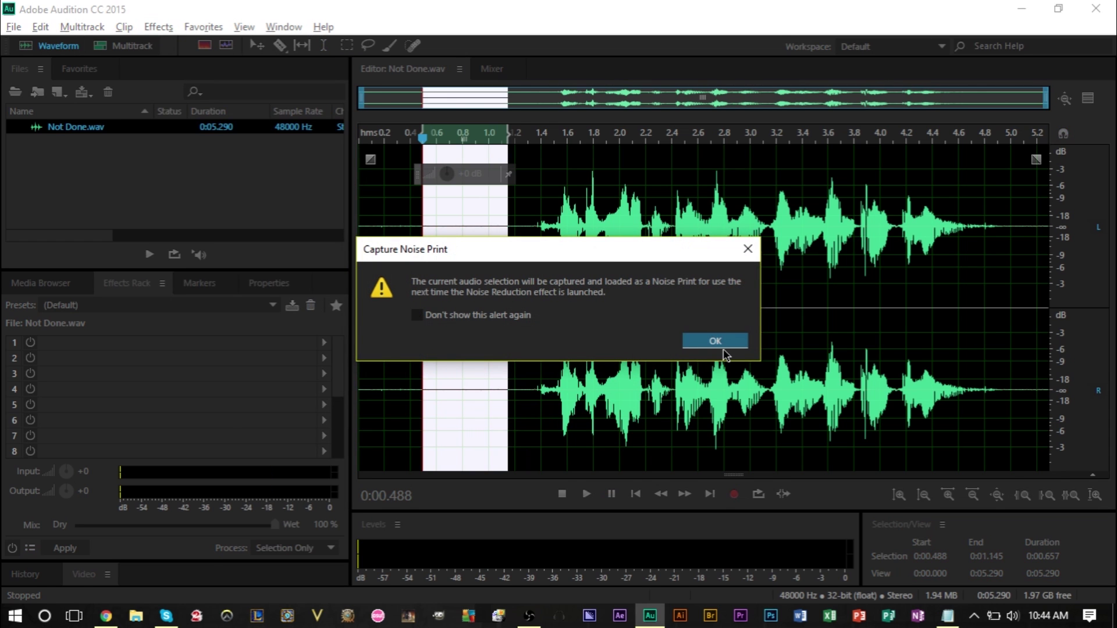
{"action": "left_click", "coordinate": [722, 344]}
Step: Apply Noise Reduction to the entire recording using the captured noise print
{"action": "key", "text": "ctrl+a"}
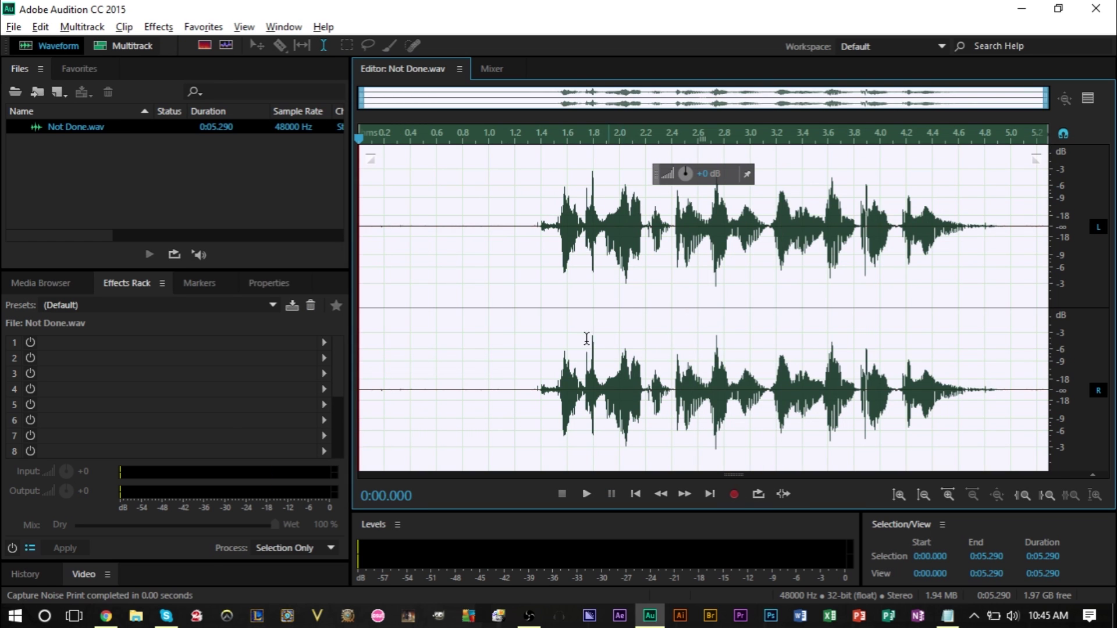
{"action": "left_click", "coordinate": [158, 27]}
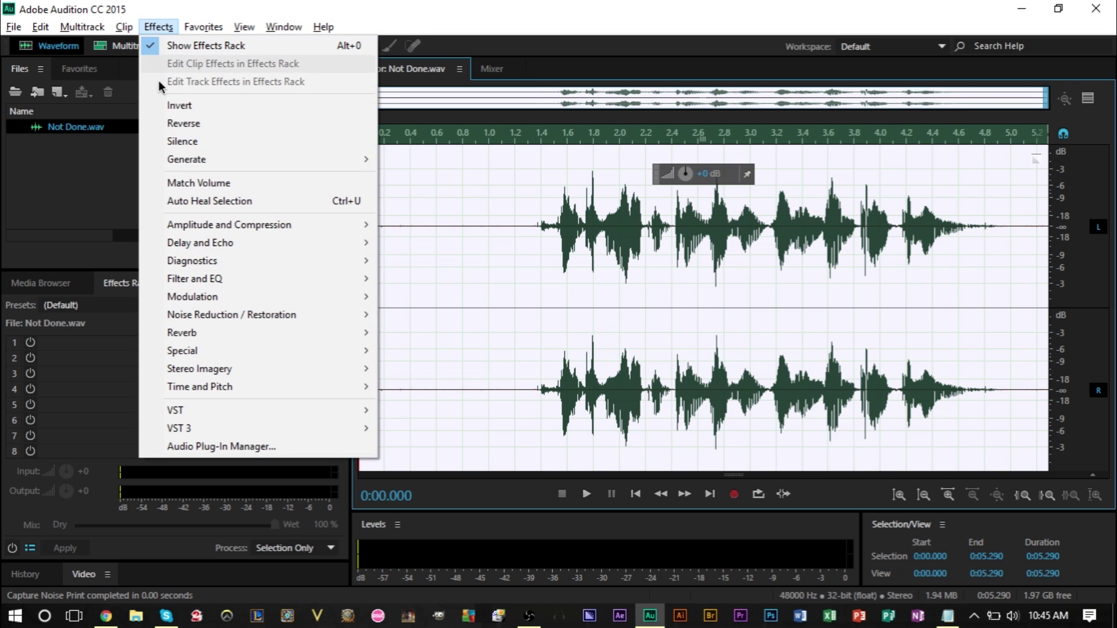
{"action": "mouse_move", "coordinate": [233, 314]}
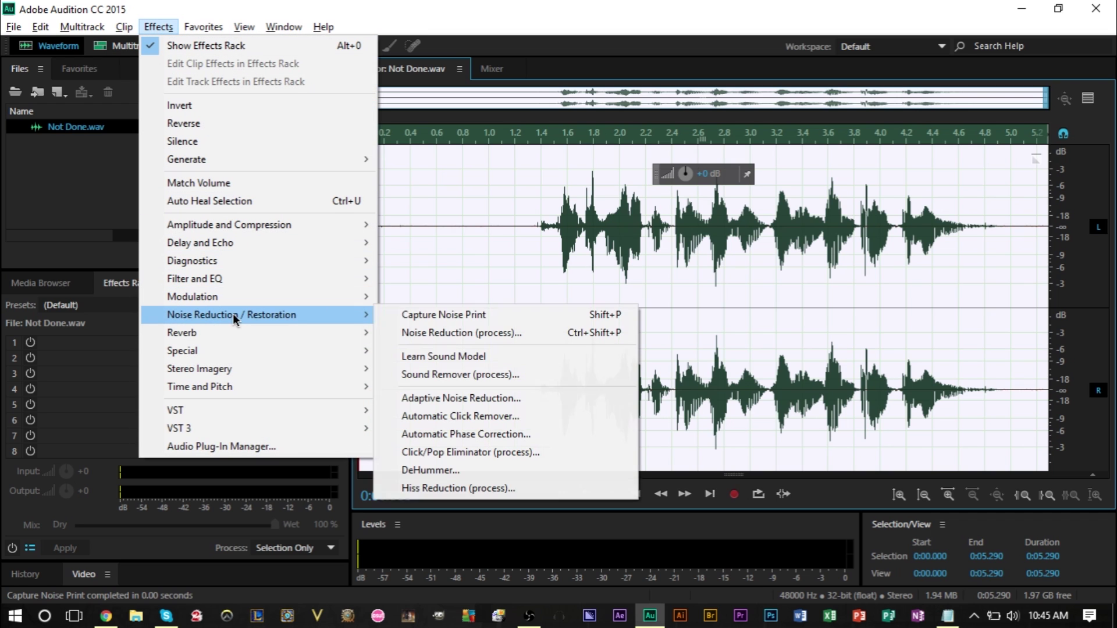
{"action": "left_click", "coordinate": [430, 330]}
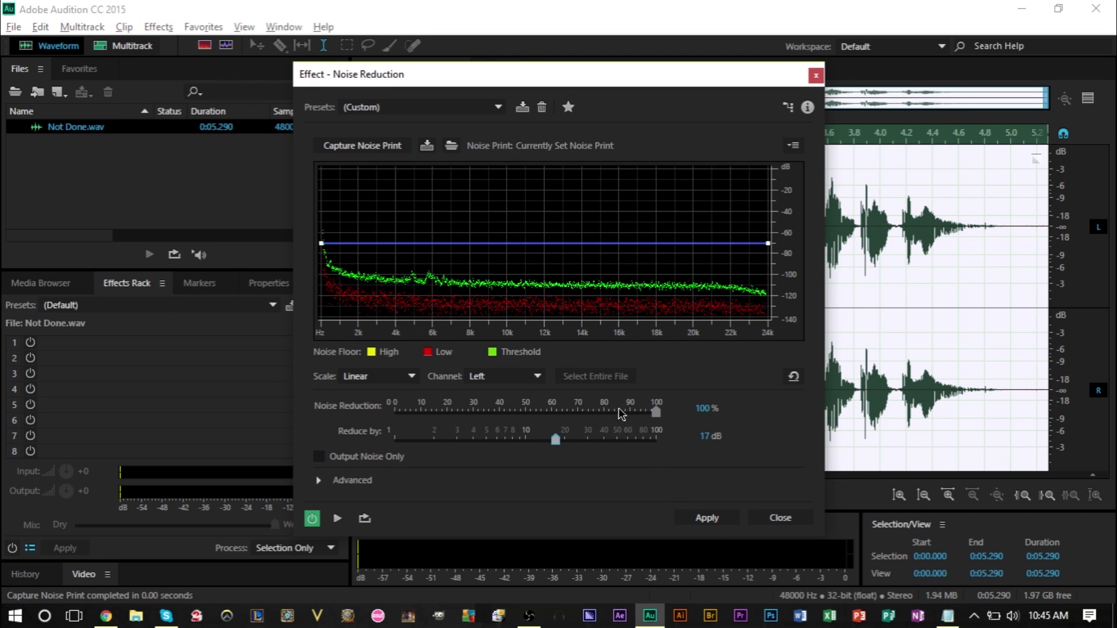
{"action": "left_click", "coordinate": [706, 520]}
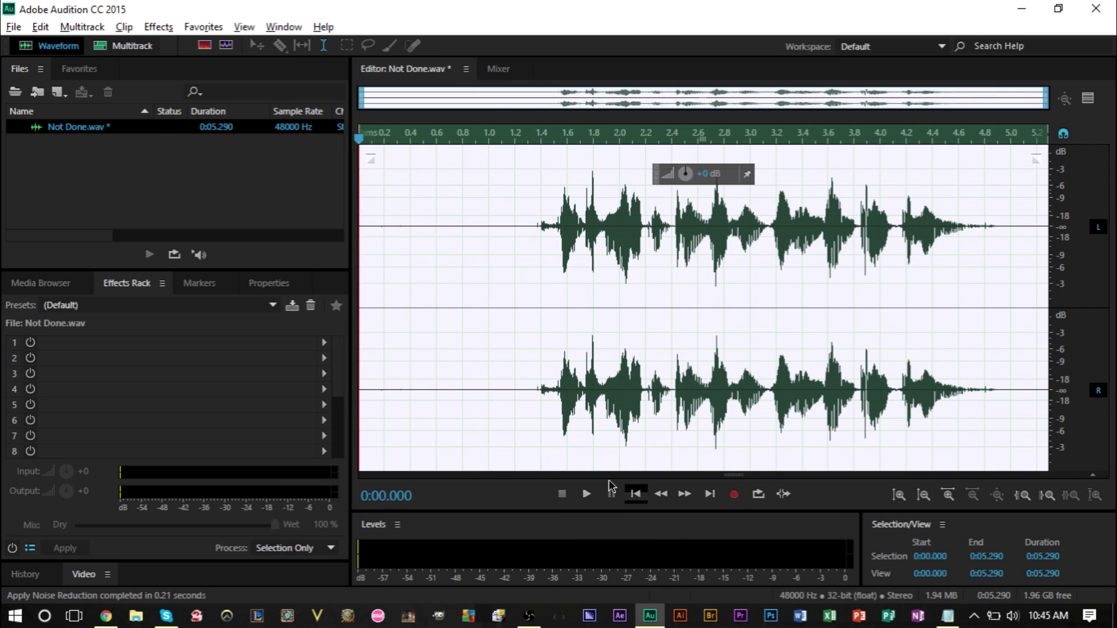
{"action": "left_click", "coordinate": [400, 375]}
{"action": "key", "text": "space"}
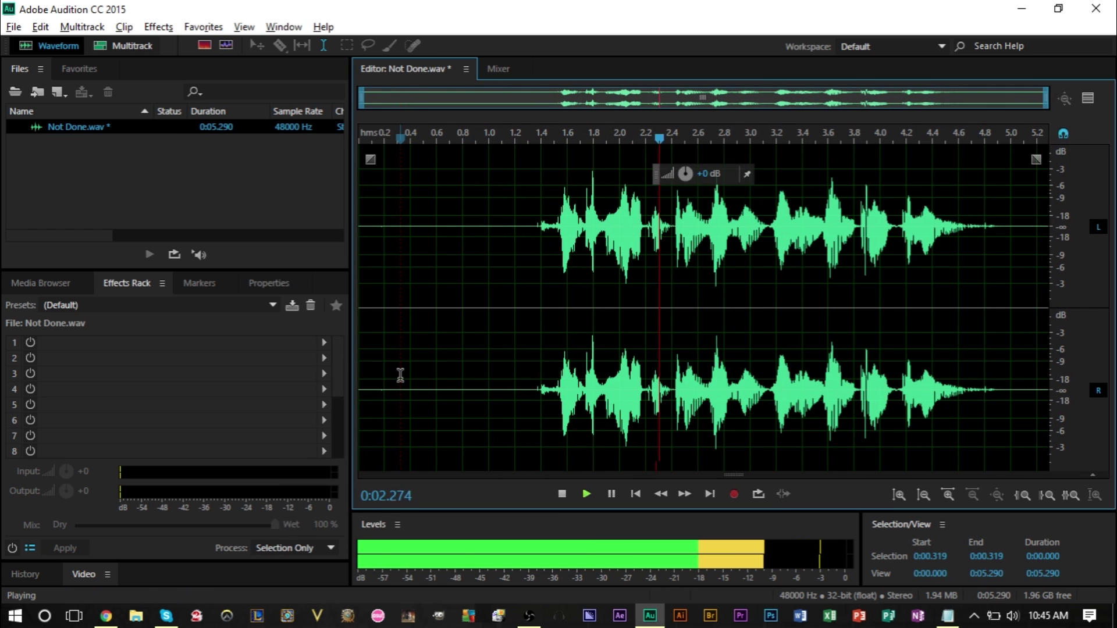
{"action": "key", "text": "space"}
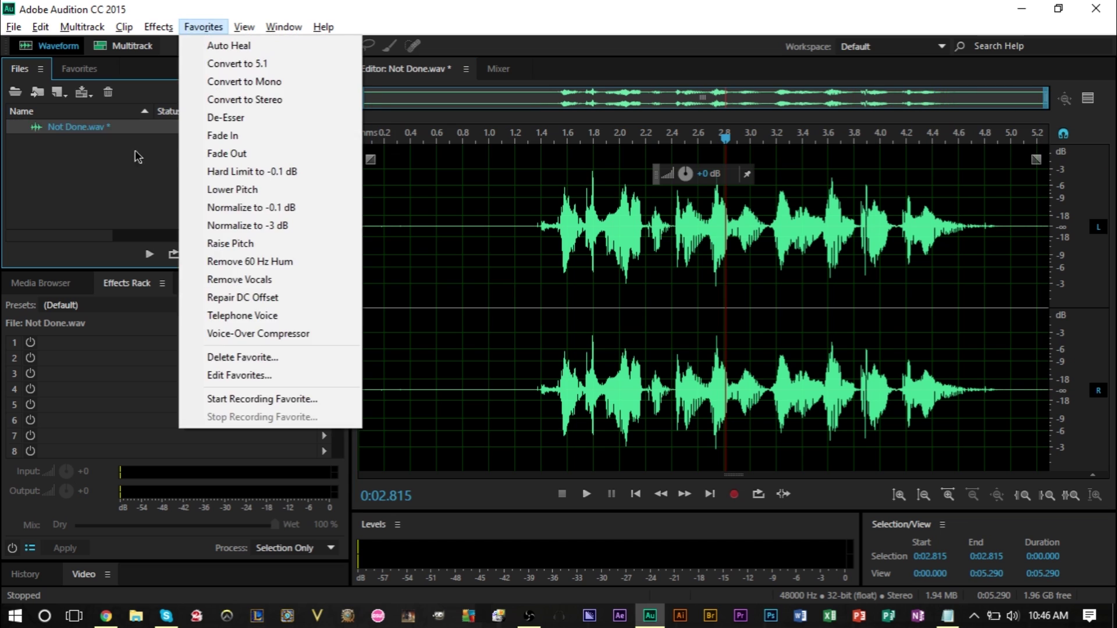
Step: Start recording a new favorite, then select the whole Not Done.wav waveform
{"action": "left_click", "coordinate": [129, 157]}
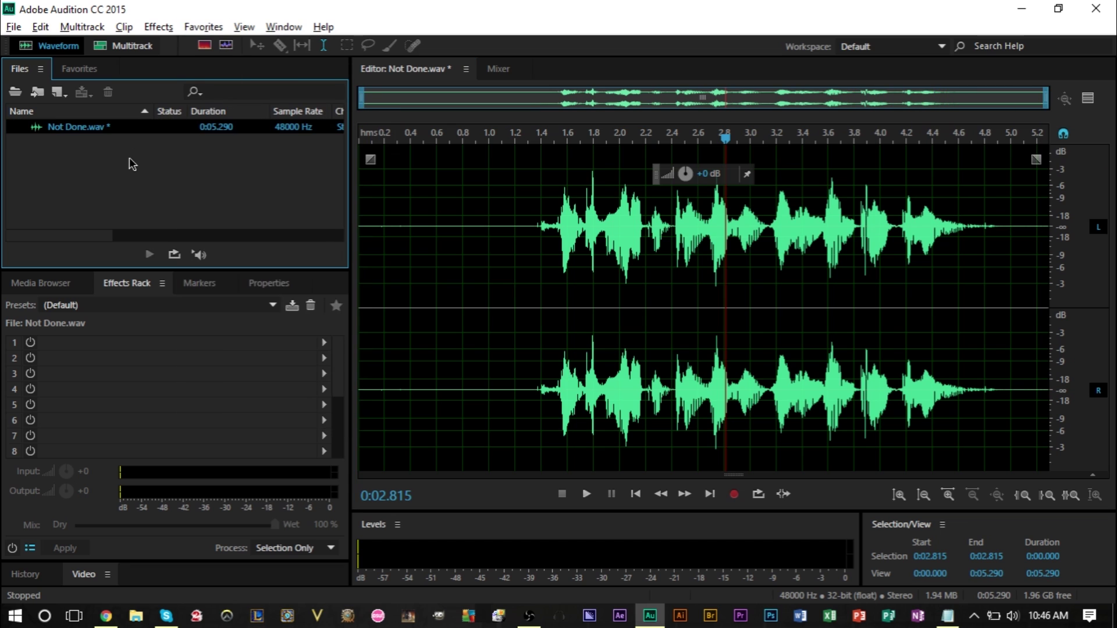
{"action": "left_click", "coordinate": [203, 26]}
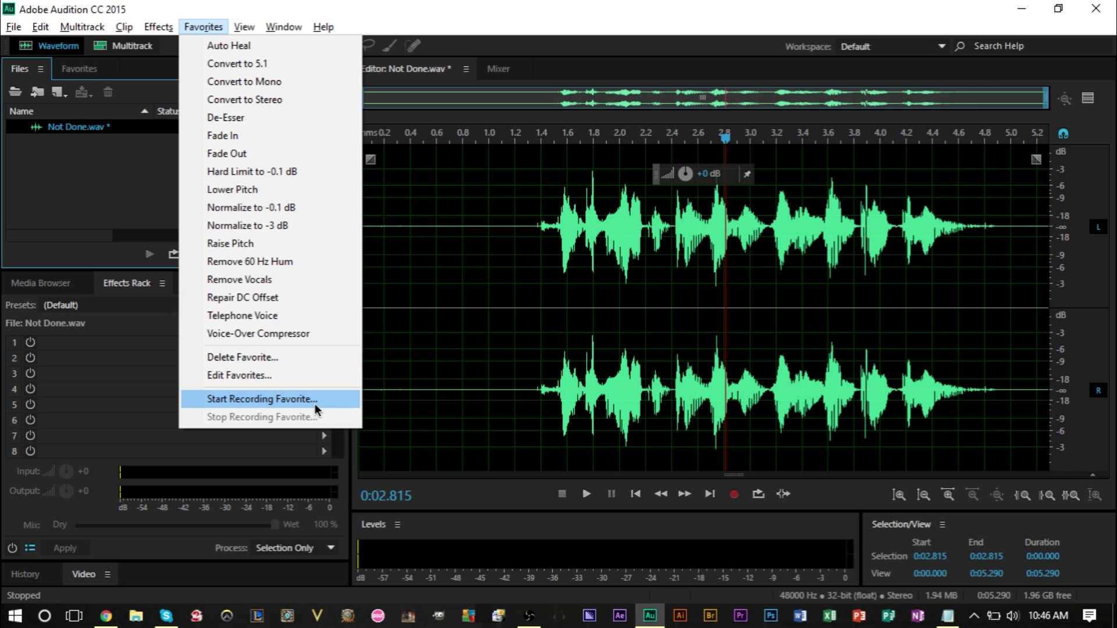
{"action": "left_click", "coordinate": [295, 399]}
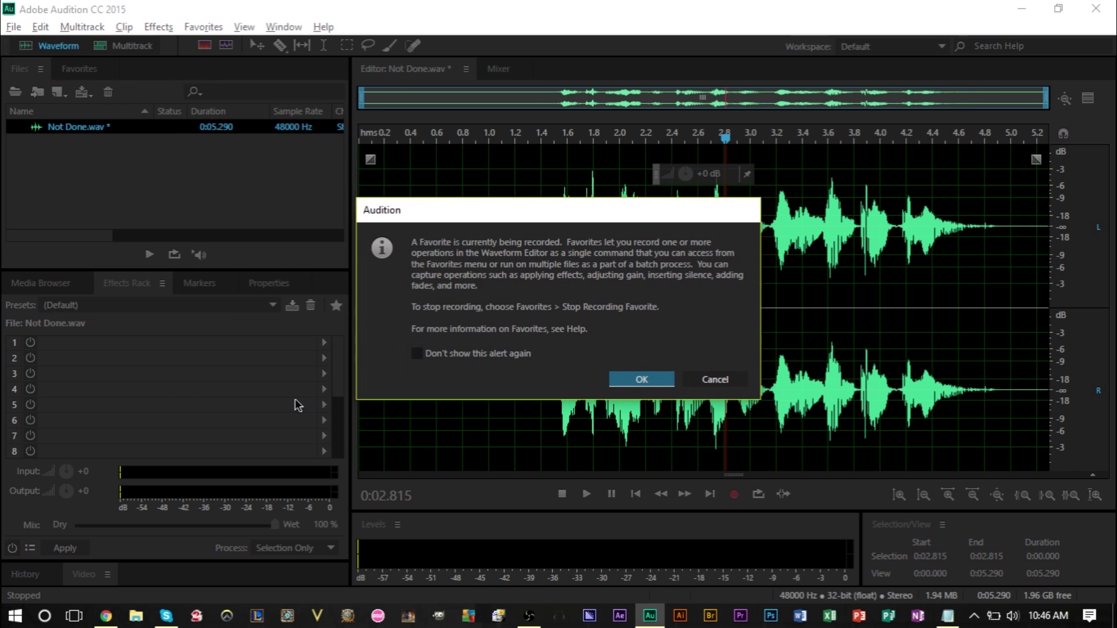
{"action": "left_click", "coordinate": [644, 379]}
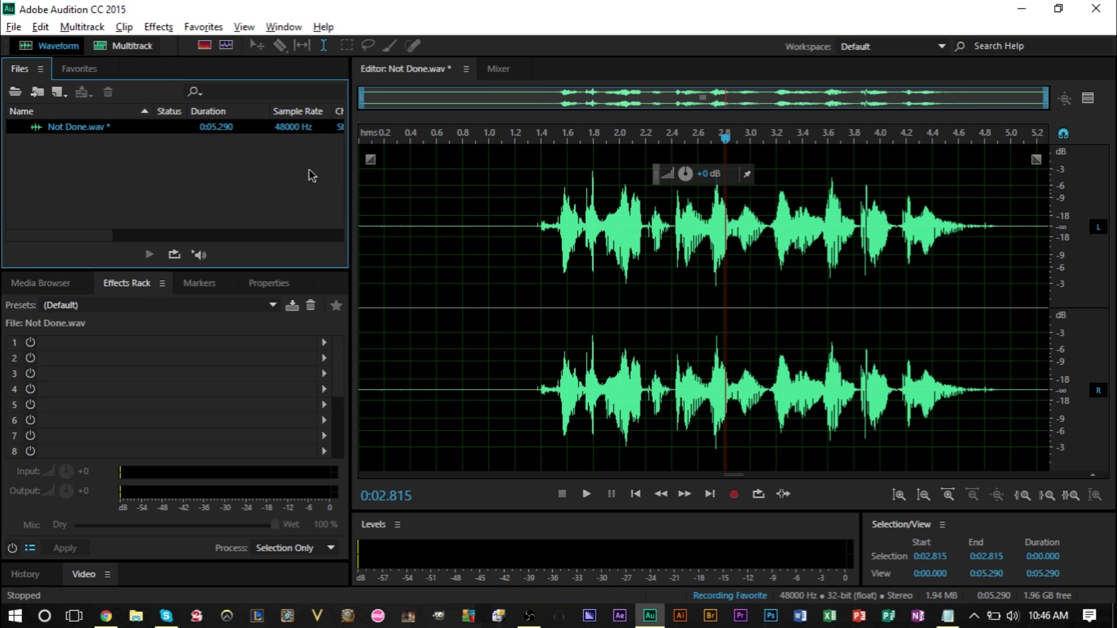
{"action": "double_click", "coordinate": [433, 214]}
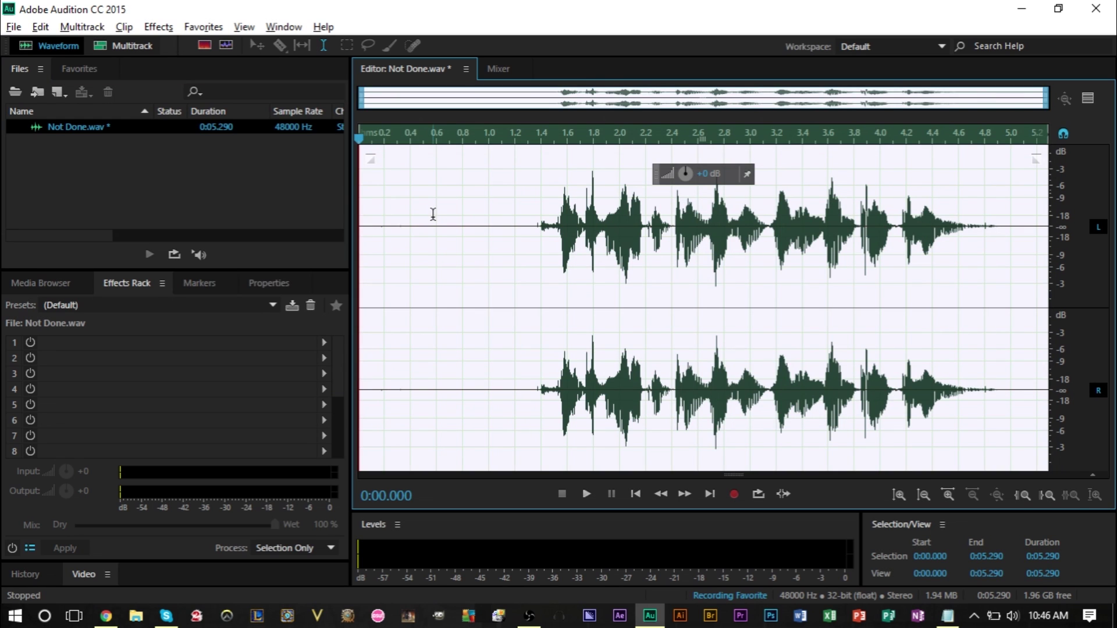
Step: Apply the Parametric Equalizer with its Loudness Maximizer preset to Not Done.wav
{"action": "left_click", "coordinate": [165, 28]}
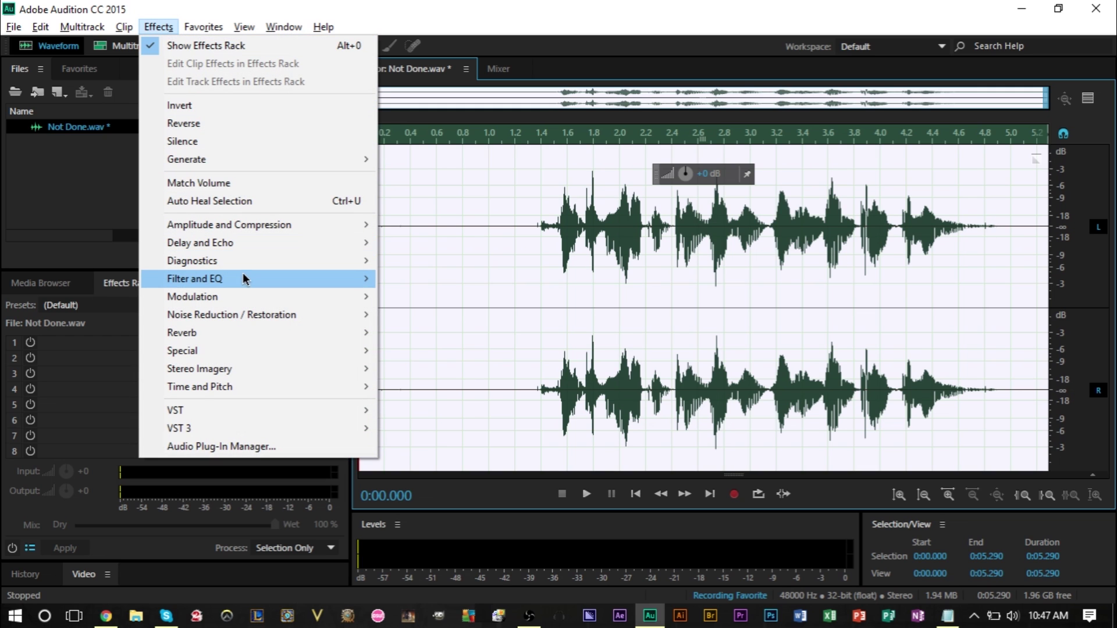
{"action": "mouse_move", "coordinate": [243, 275]}
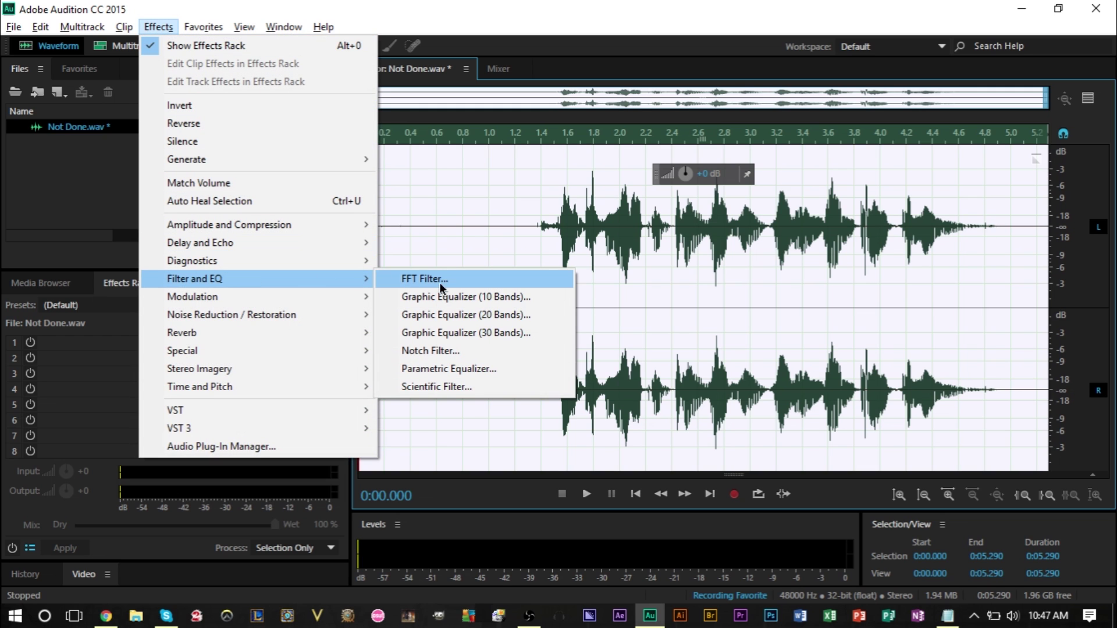
{"action": "left_click", "coordinate": [456, 369]}
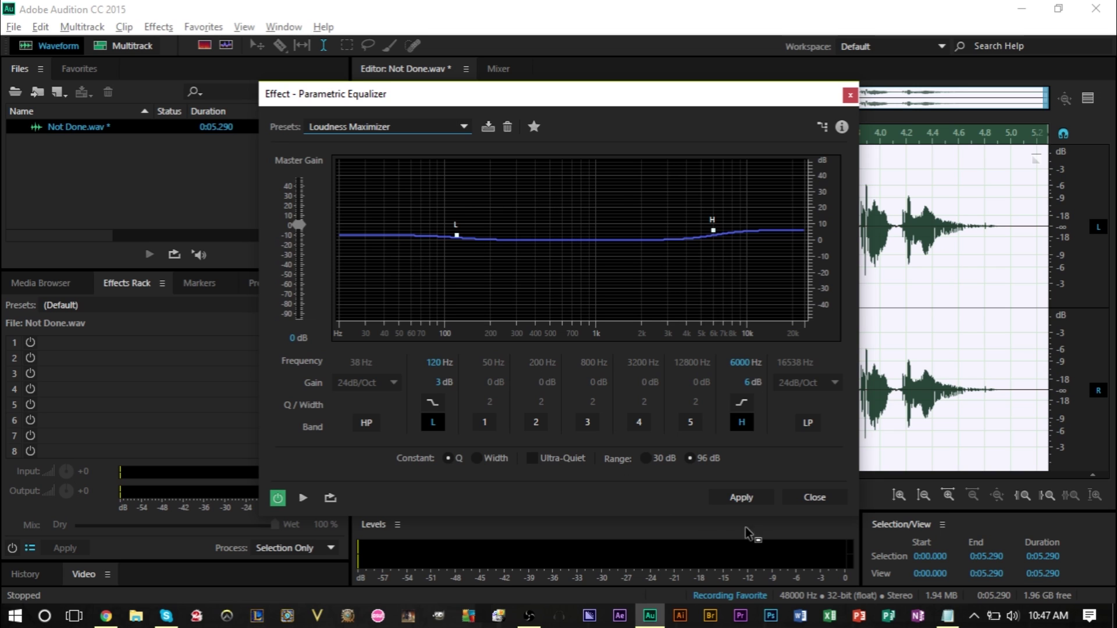
{"action": "left_click", "coordinate": [388, 128]}
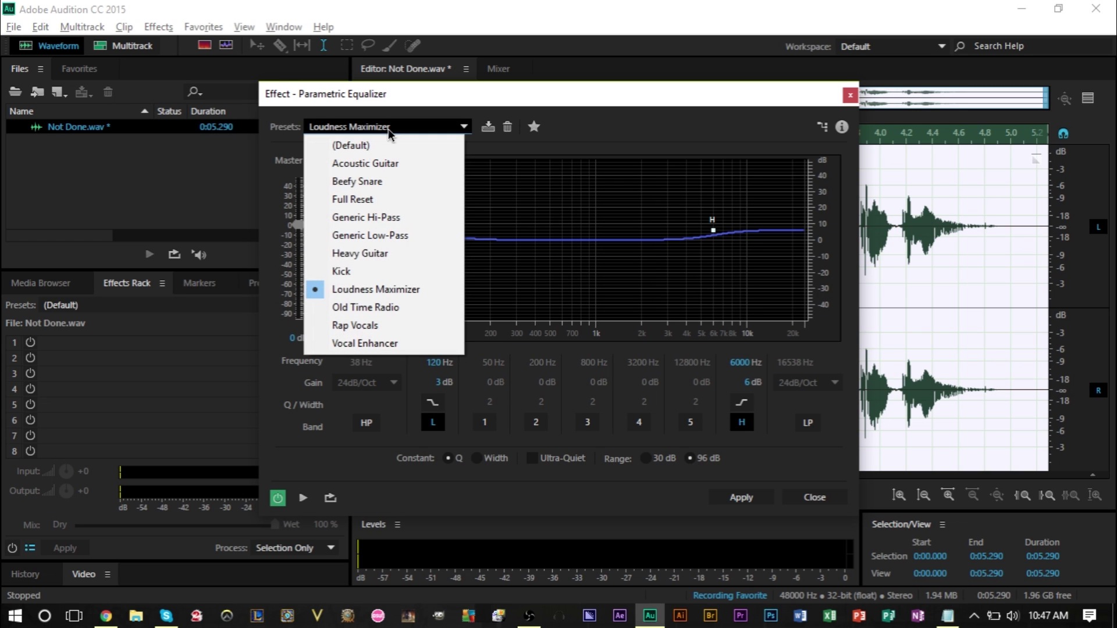
{"action": "left_click", "coordinate": [380, 290]}
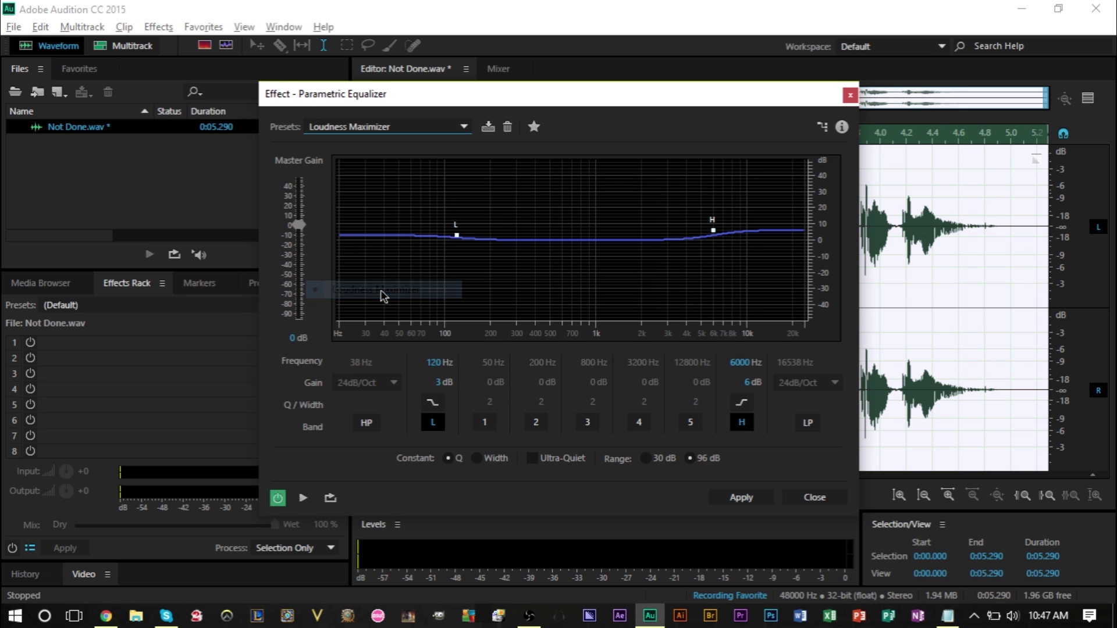
{"action": "left_click", "coordinate": [741, 497]}
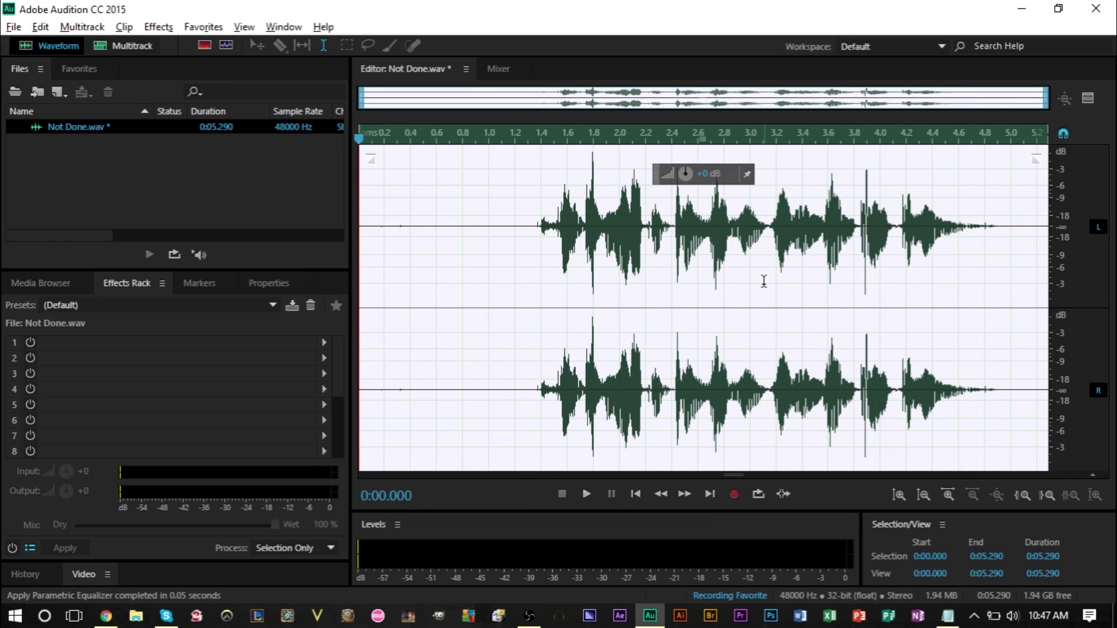
Step: Normalize Not Done.wav to 95.8% with all channels equally
{"action": "left_click", "coordinate": [160, 27]}
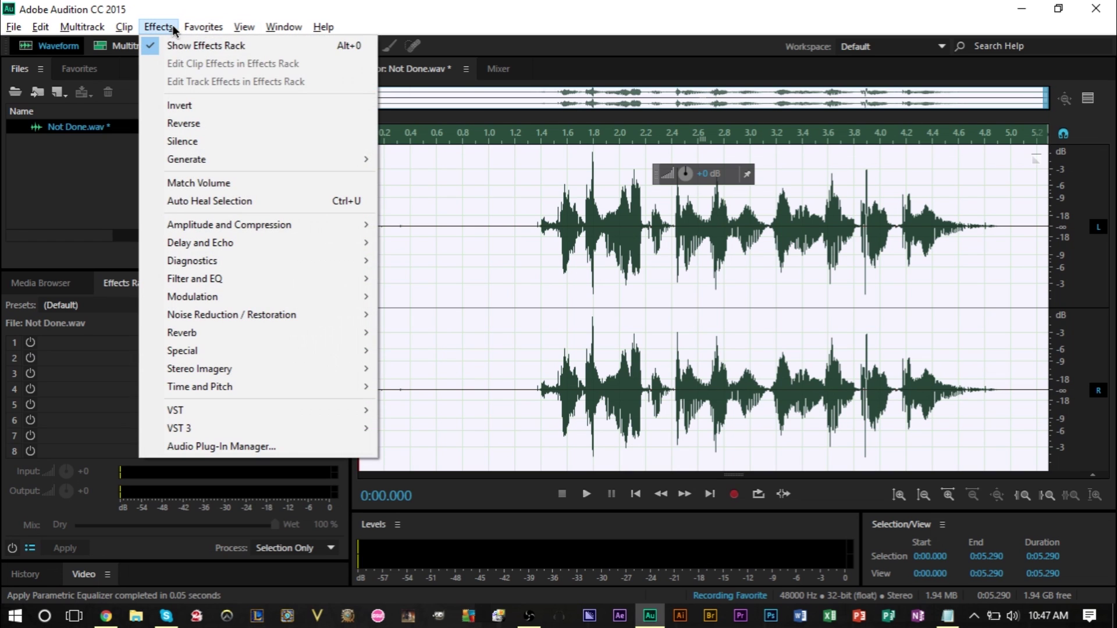
{"action": "mouse_move", "coordinate": [287, 224]}
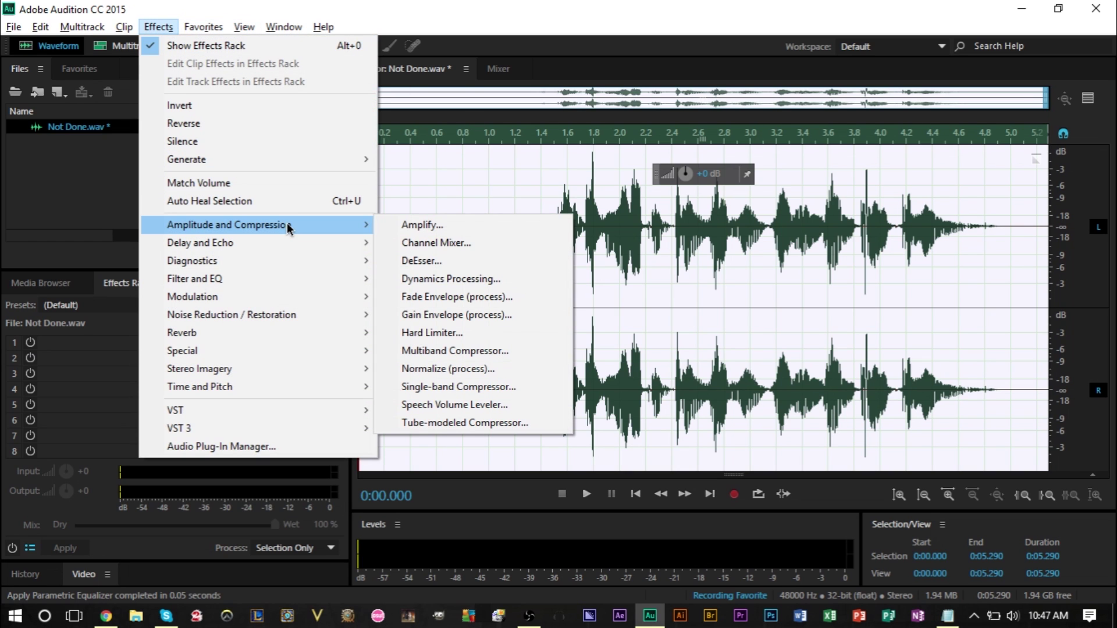
{"action": "left_click", "coordinate": [473, 370]}
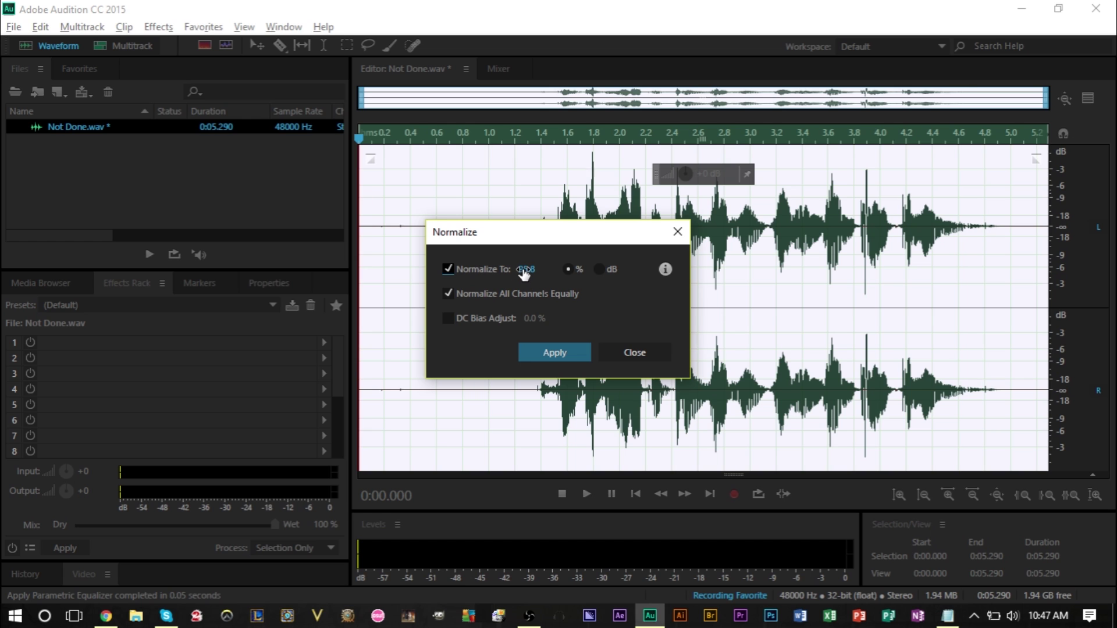
{"action": "left_click", "coordinate": [558, 354]}
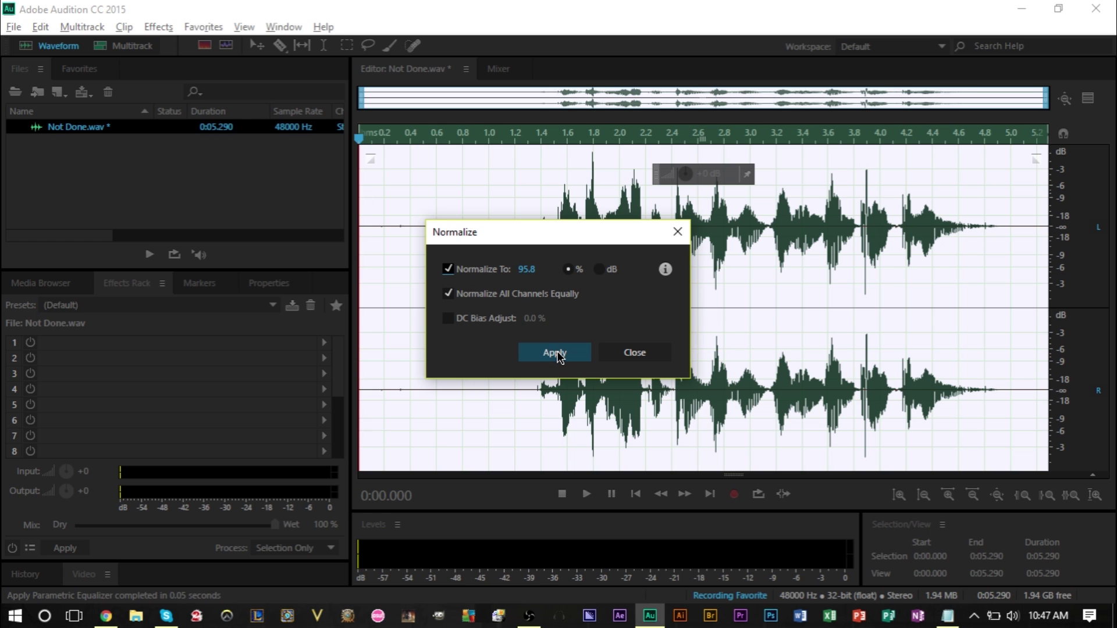
{"action": "left_click", "coordinate": [557, 354]}
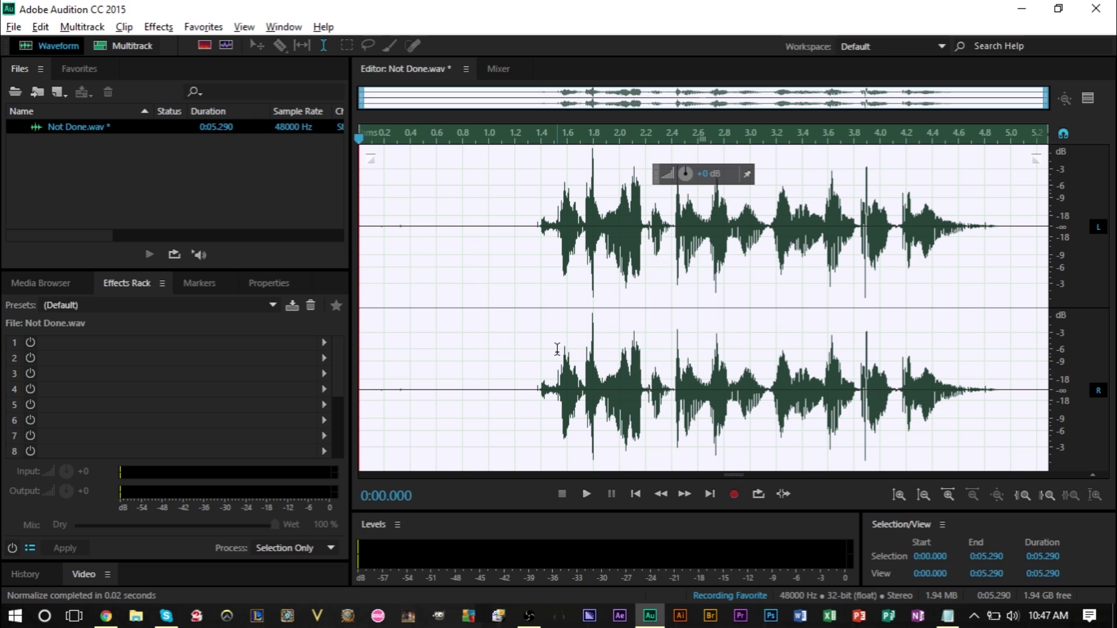
Step: Save the Dynamics Processing settings as preset 'Radio Voice' and apply them to the recording
{"action": "left_click", "coordinate": [163, 29]}
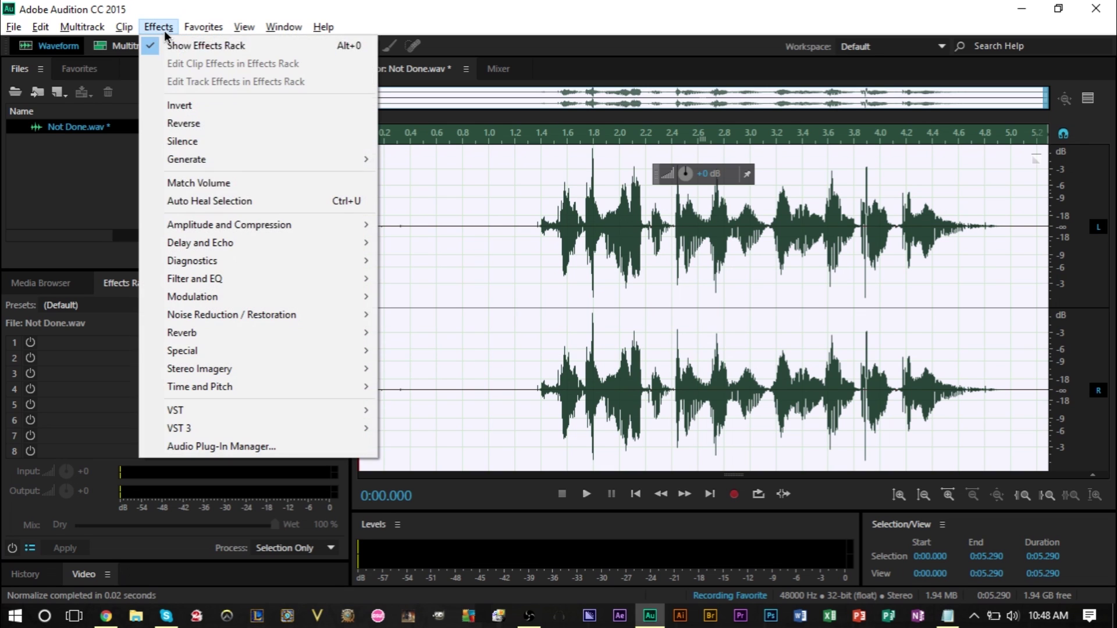
{"action": "mouse_move", "coordinate": [235, 229]}
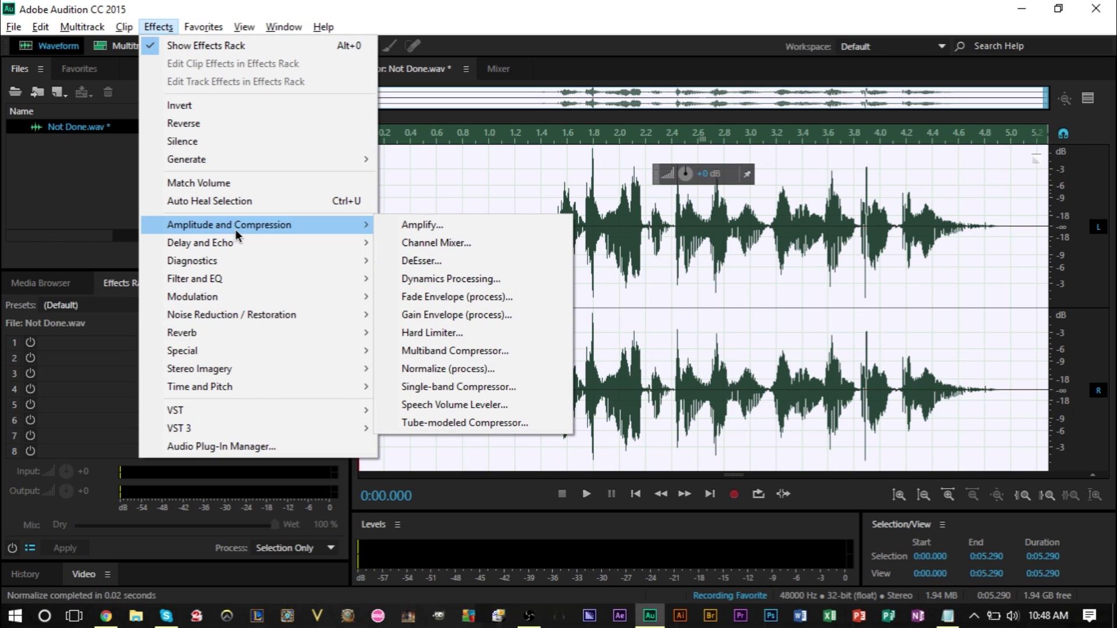
{"action": "left_click", "coordinate": [449, 284]}
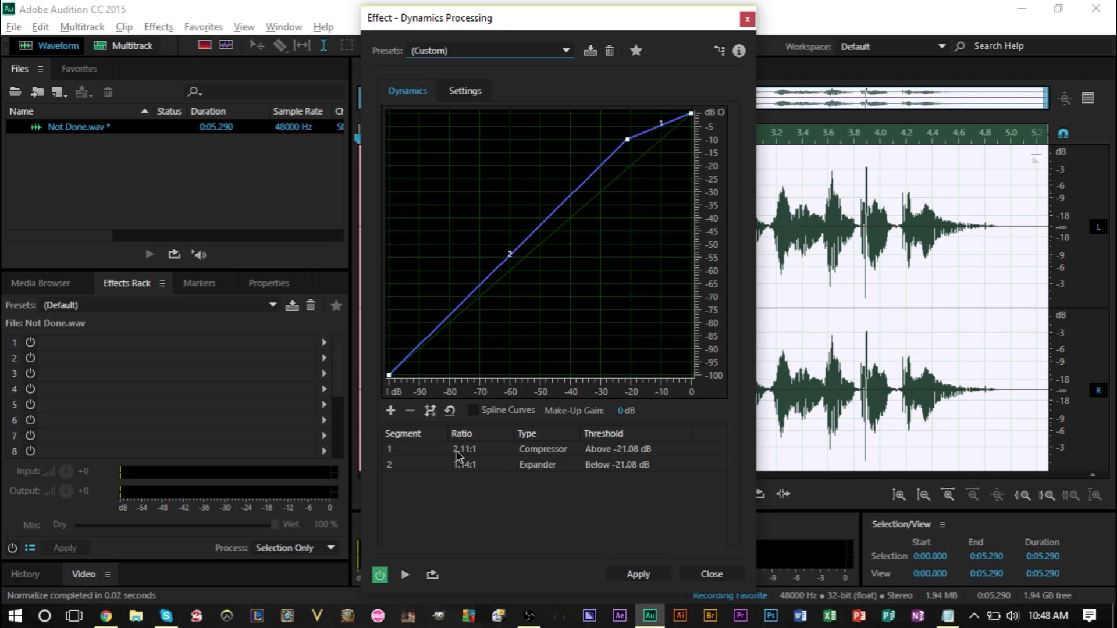
{"action": "mouse_move", "coordinate": [627, 139]}
{"action": "left_click", "coordinate": [591, 55]}
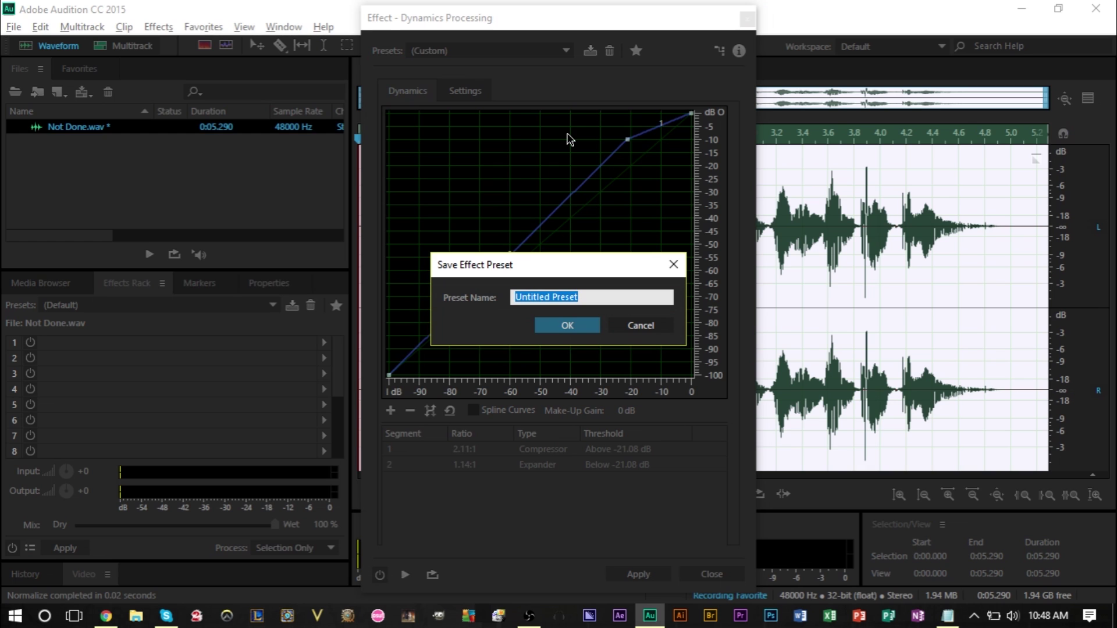
{"action": "type", "text": "Radio Voice"}
{"action": "key", "text": "Return"}
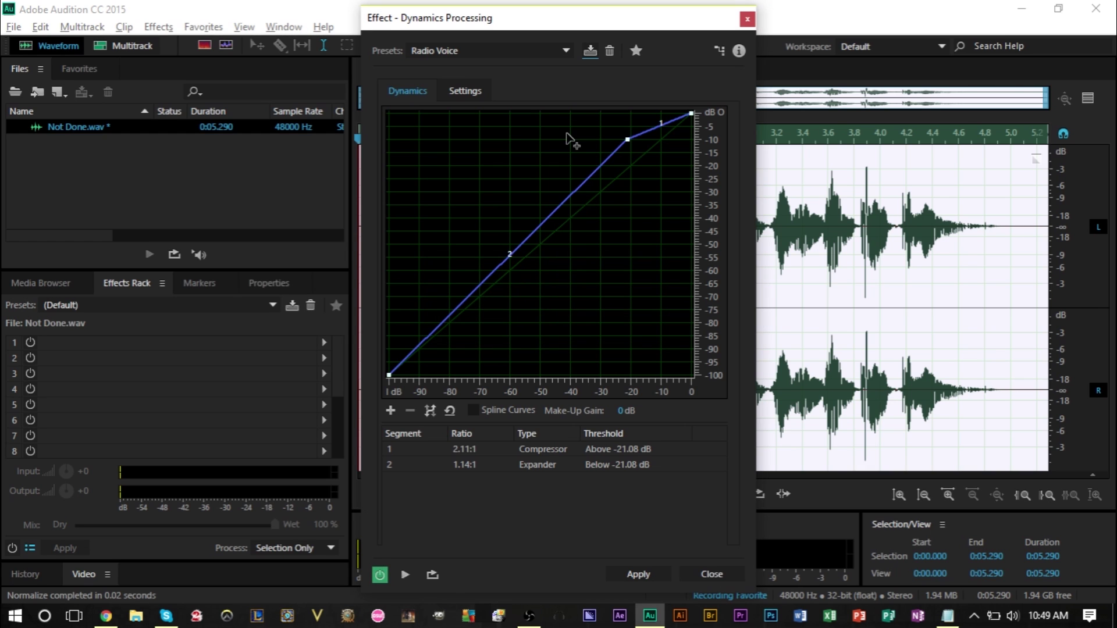
{"action": "left_click", "coordinate": [659, 576]}
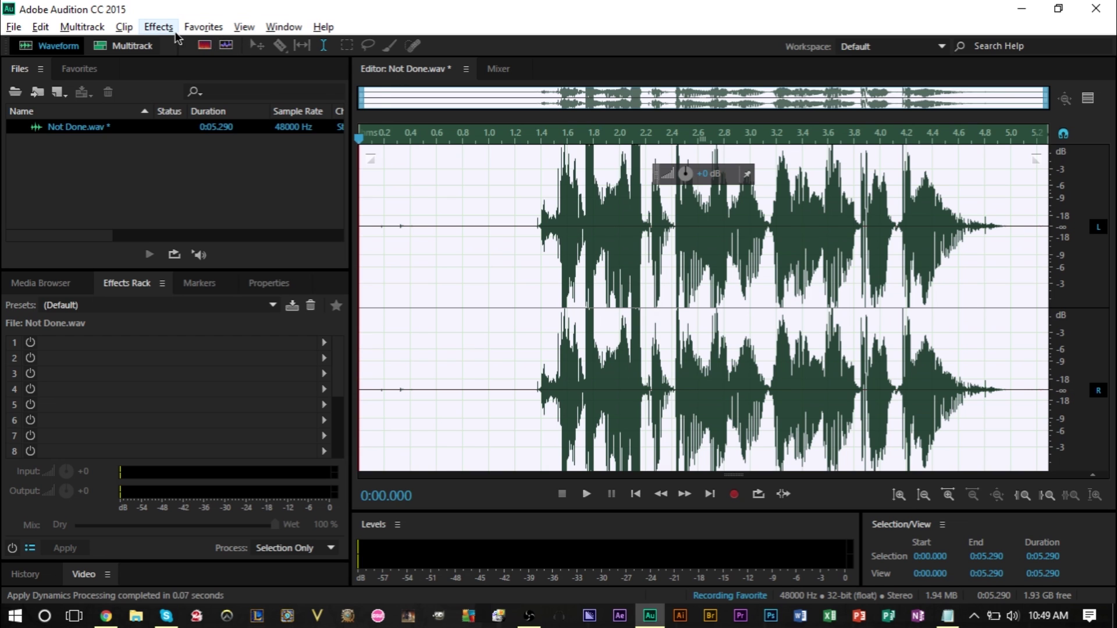
{"action": "left_click", "coordinate": [158, 27]}
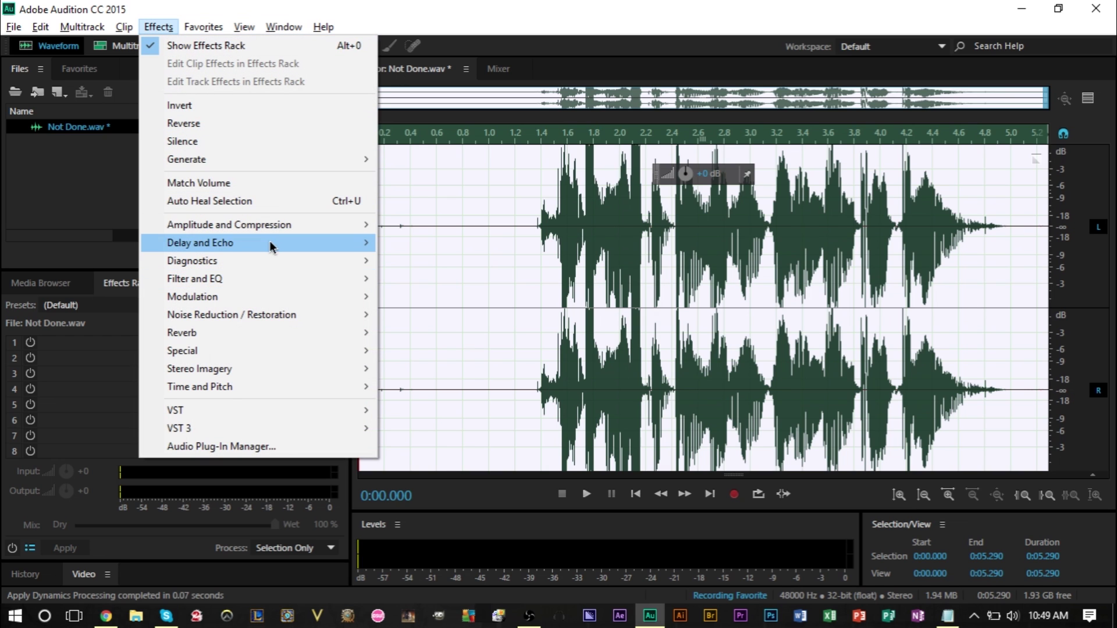
Step: Normalize the dynamics-processed recording again to 95.8%
{"action": "mouse_move", "coordinate": [275, 232]}
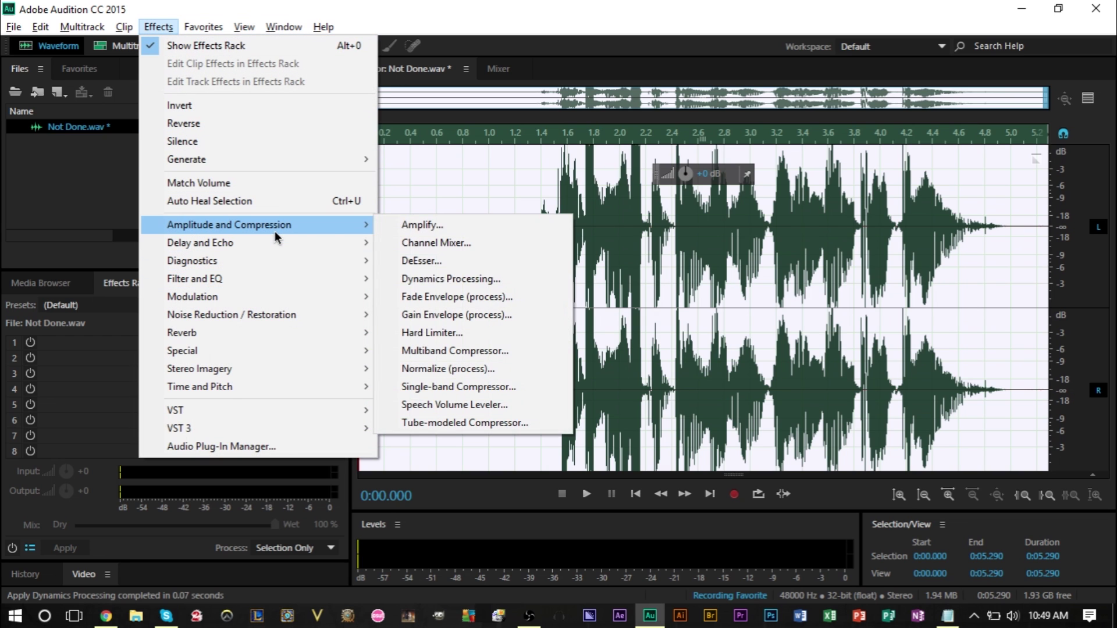
{"action": "left_click", "coordinate": [505, 365]}
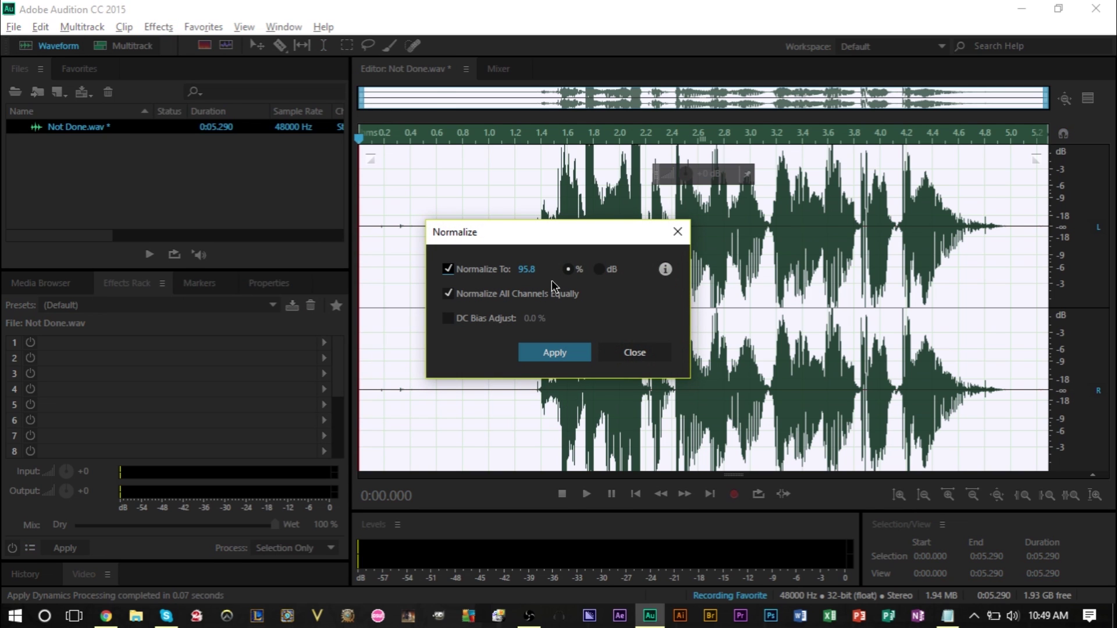
{"action": "left_click", "coordinate": [546, 354]}
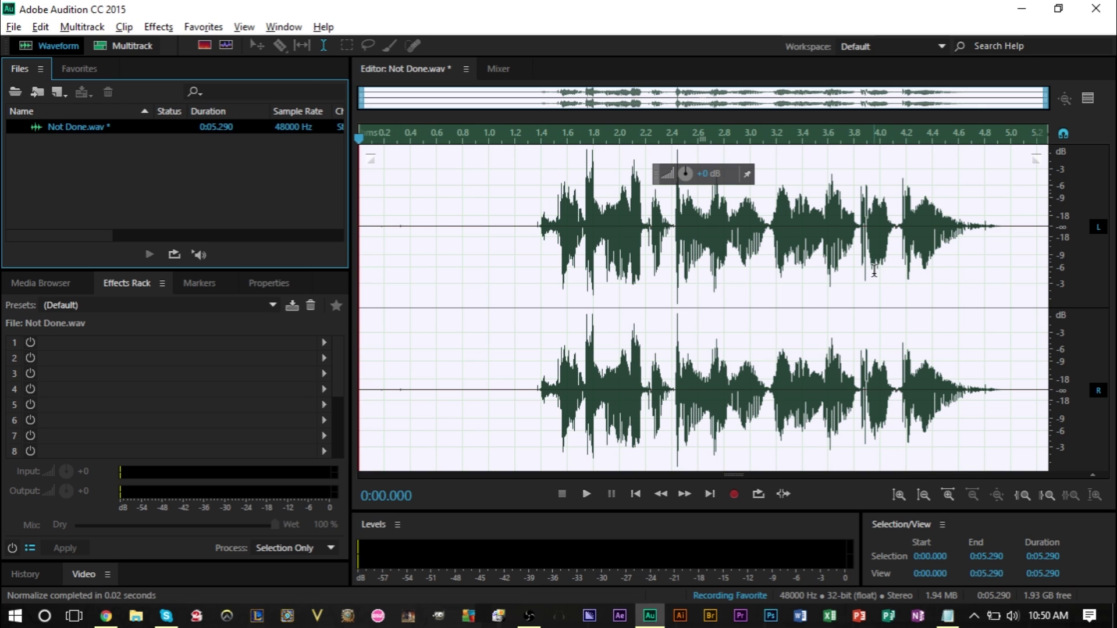
Step: Create a new multitrack session named 'asdag'
{"action": "right_click", "coordinate": [128, 165]}
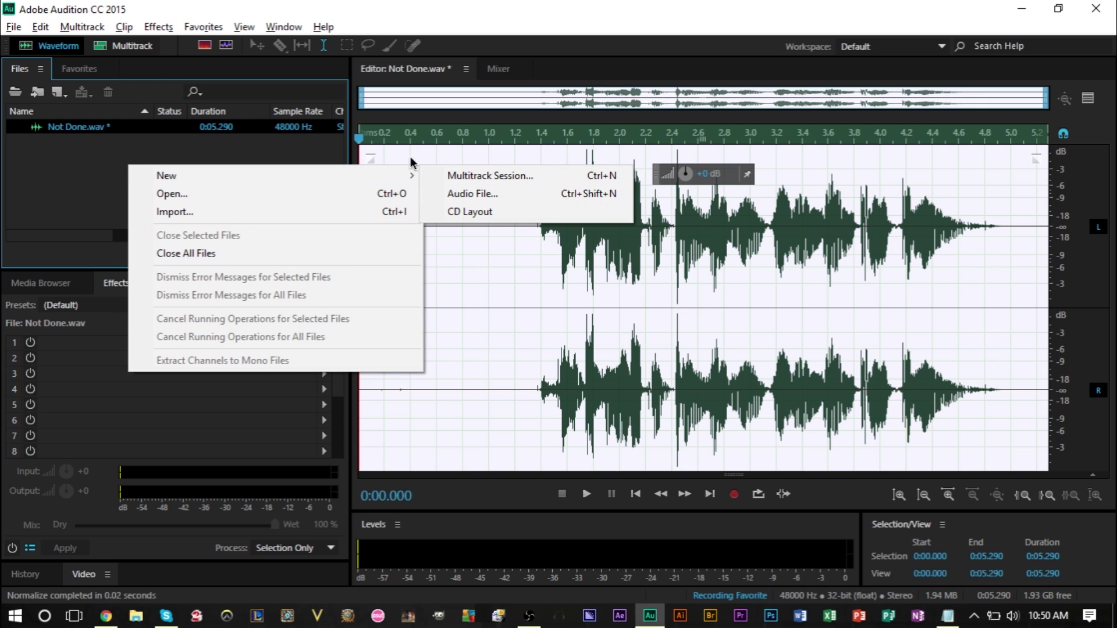
{"action": "mouse_move", "coordinate": [401, 176]}
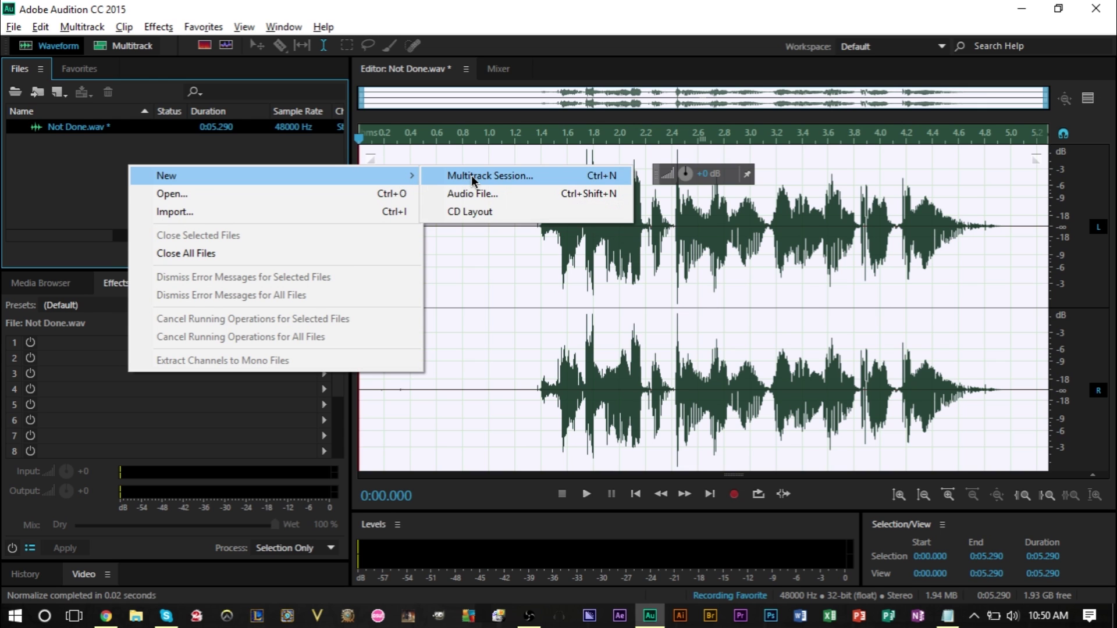
{"action": "left_click", "coordinate": [472, 176]}
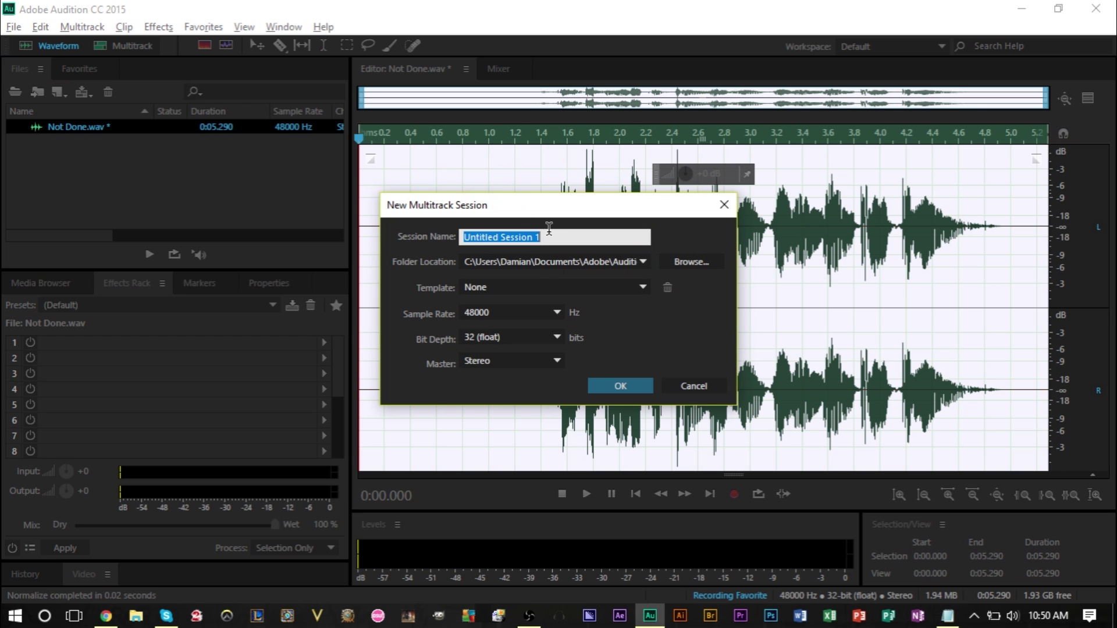
{"action": "type", "text": "asdag"}
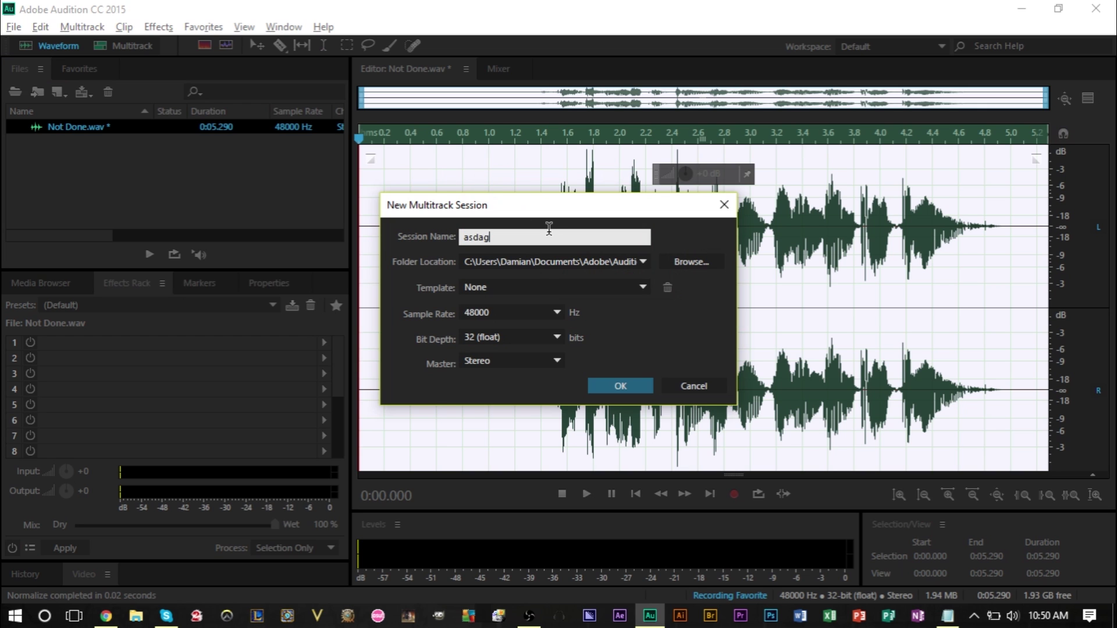
{"action": "key", "text": "Return"}
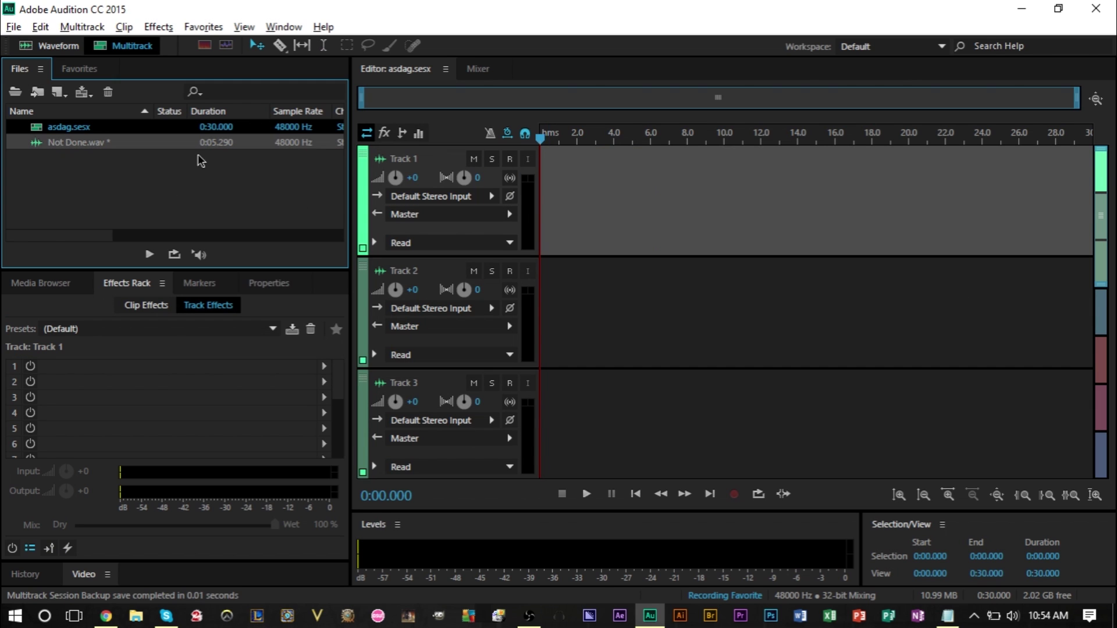
Step: Place the processed Not Done clip on Track 1 at 0:00 and zoom in
{"action": "left_click_drag", "start_coordinate": [100, 144], "coordinate": [542, 190]}
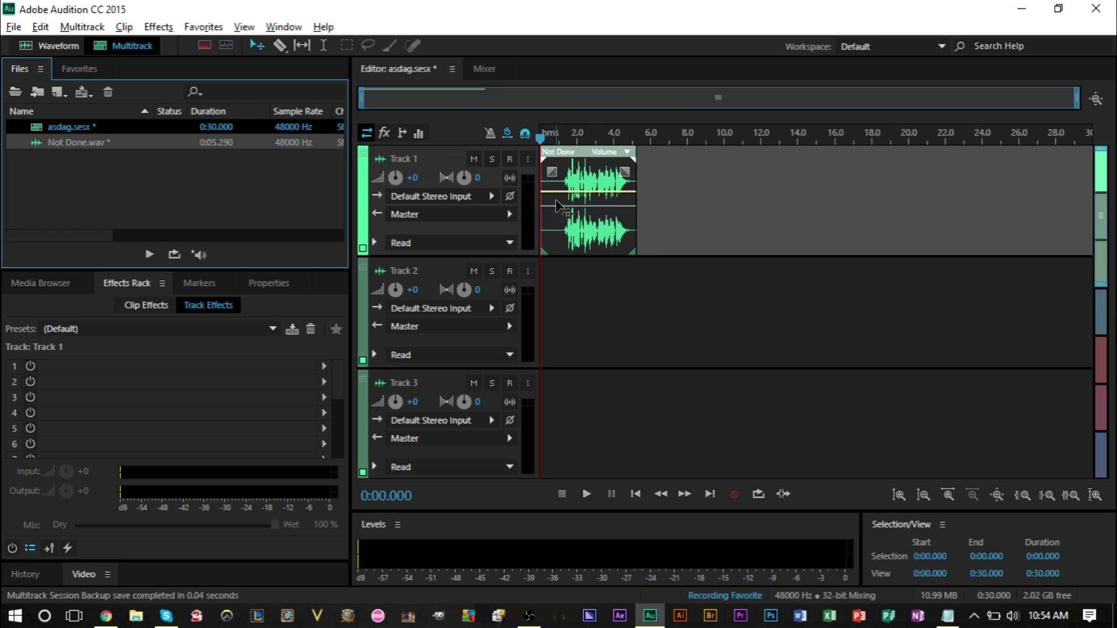
{"action": "scroll", "coordinate": [557, 201], "scroll_direction": "up", "scroll_amount": 4}
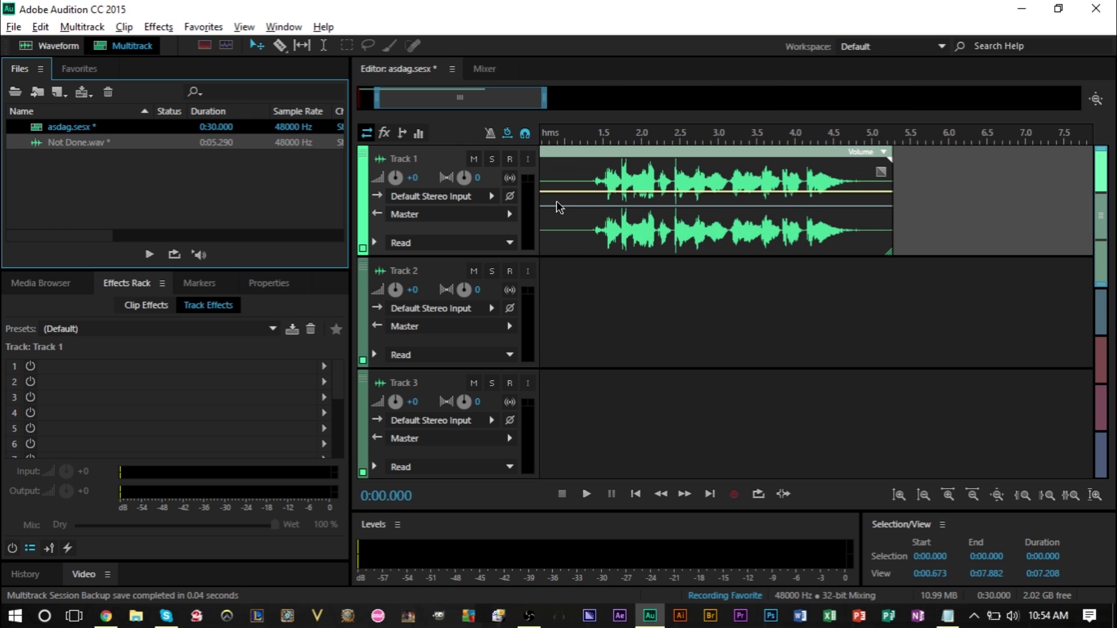
{"action": "left_click_drag", "start_coordinate": [498, 96], "coordinate": [479, 96]}
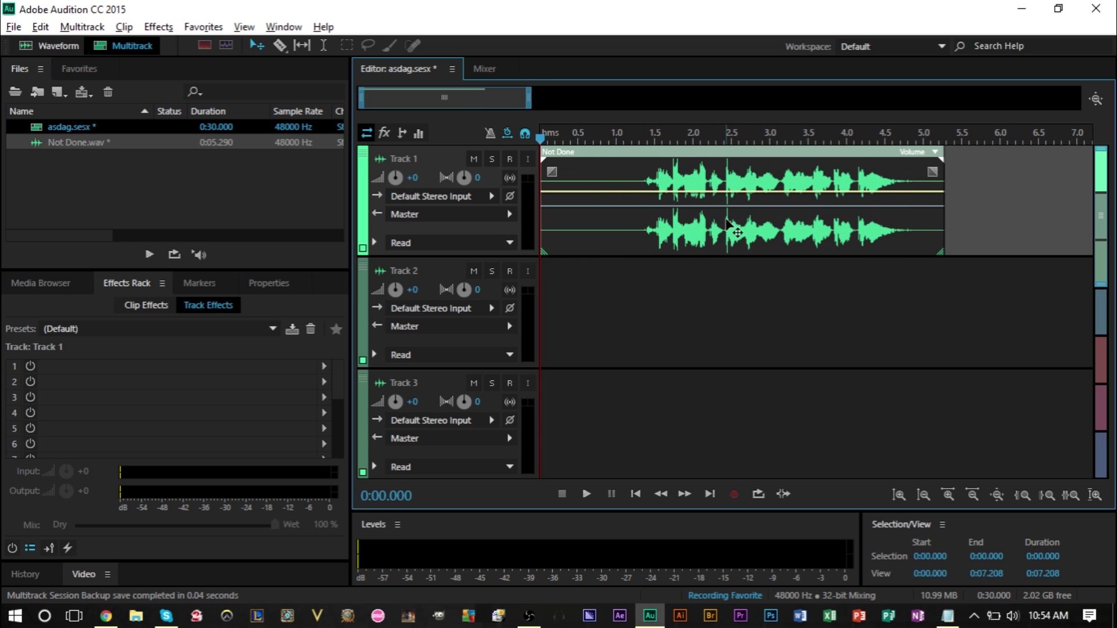
{"action": "scroll", "coordinate": [628, 244], "scroll_direction": "up", "scroll_amount": 3}
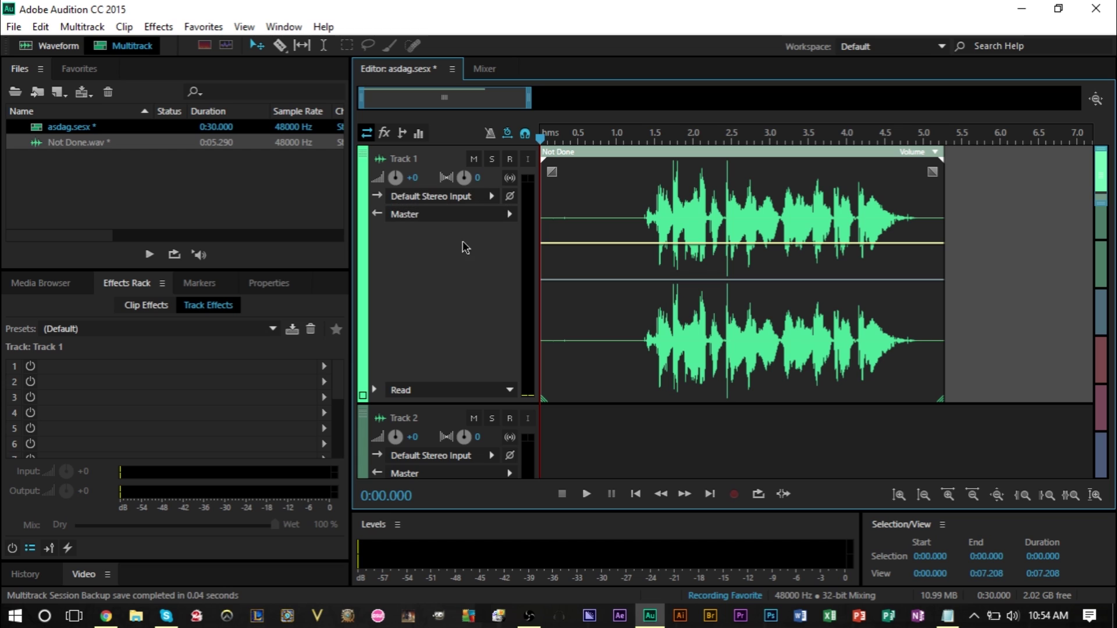
{"action": "left_click", "coordinate": [327, 370]}
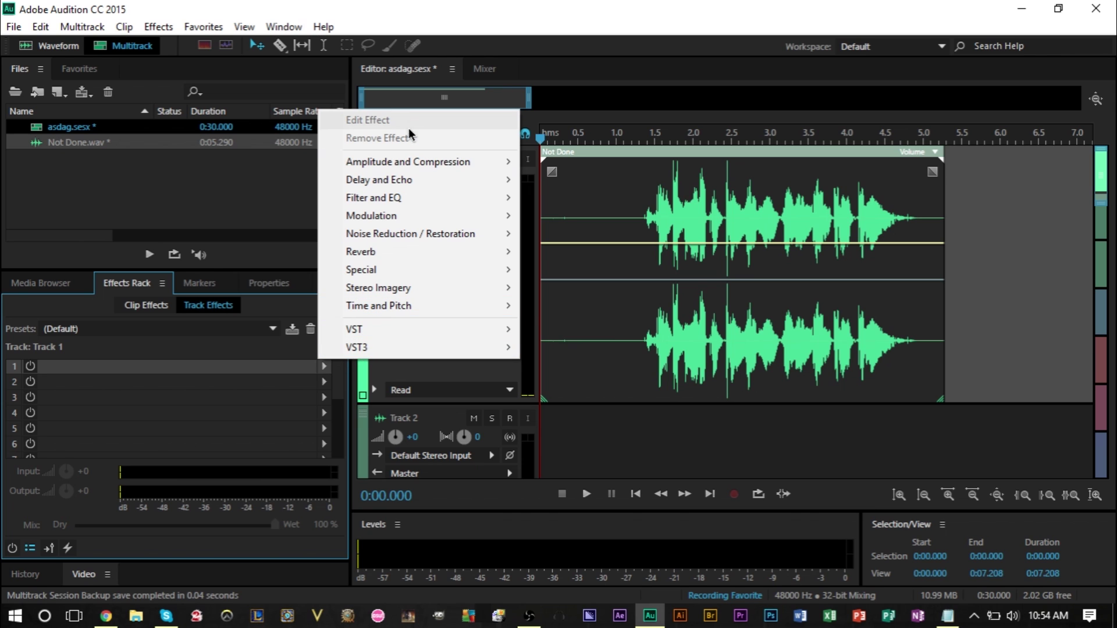
Step: Add Dynamics Processing with the Radio Voice preset to Track 1's effects rack
{"action": "mouse_move", "coordinate": [413, 163]}
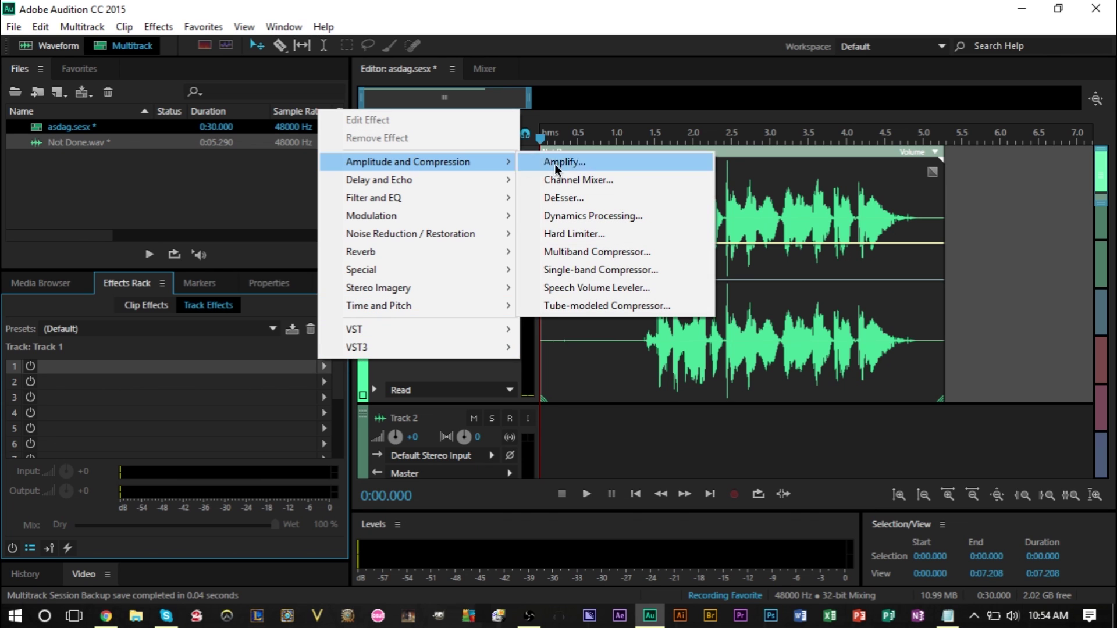
{"action": "left_click", "coordinate": [609, 214]}
{"action": "left_click", "coordinate": [574, 51]}
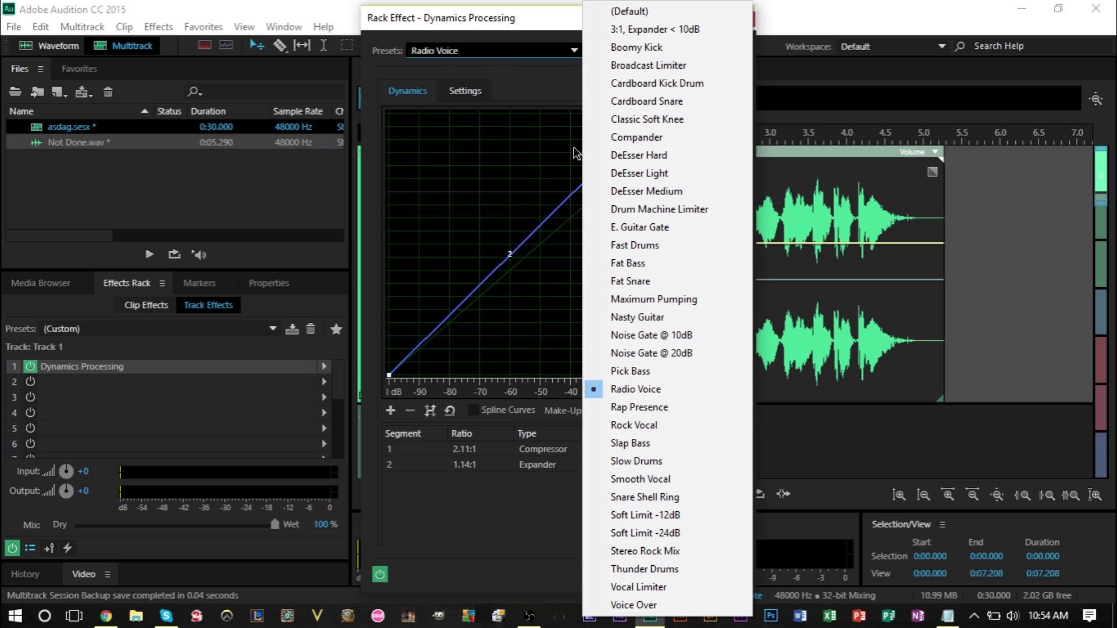
{"action": "left_click", "coordinate": [669, 391]}
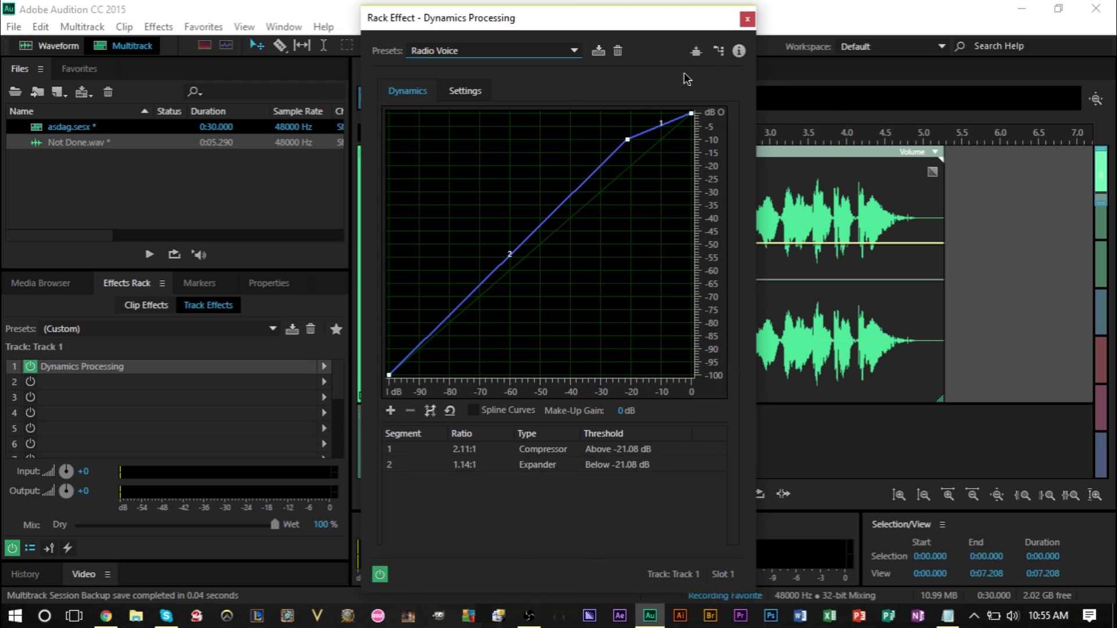
{"action": "left_click", "coordinate": [746, 20]}
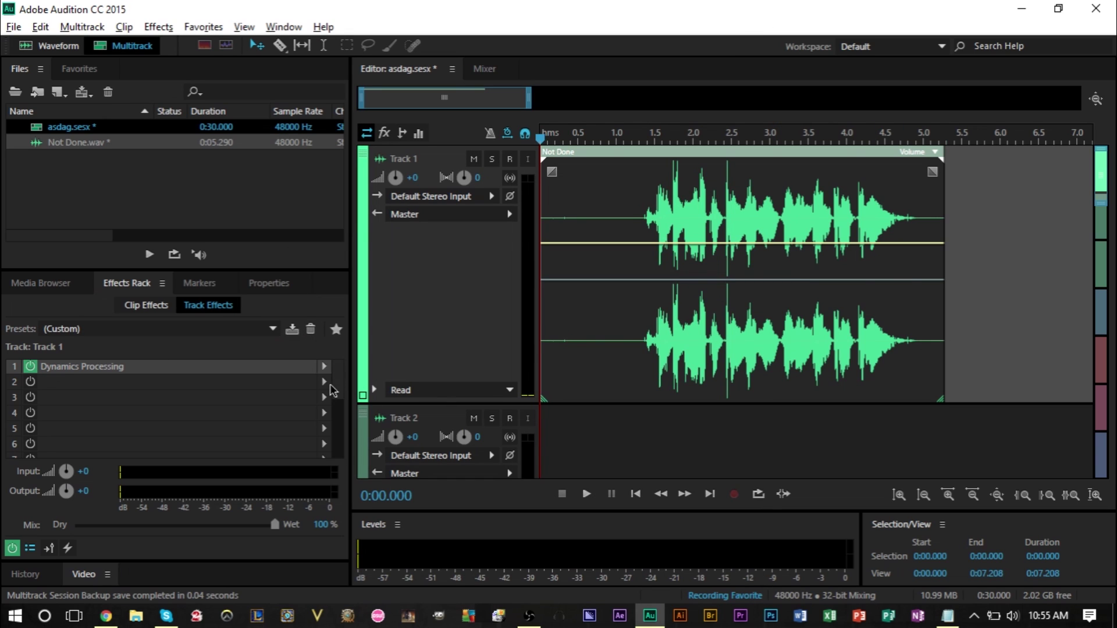
Step: Add Graphic Equalizer (20 Bands) as Track 1's second effect
{"action": "left_click", "coordinate": [327, 384]}
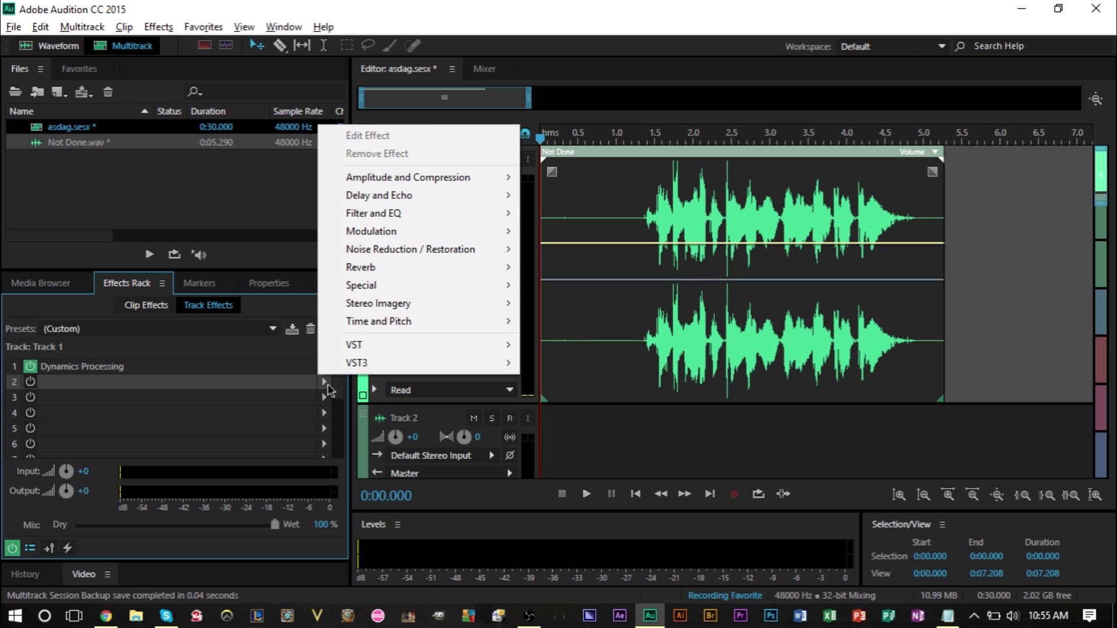
{"action": "mouse_move", "coordinate": [410, 214]}
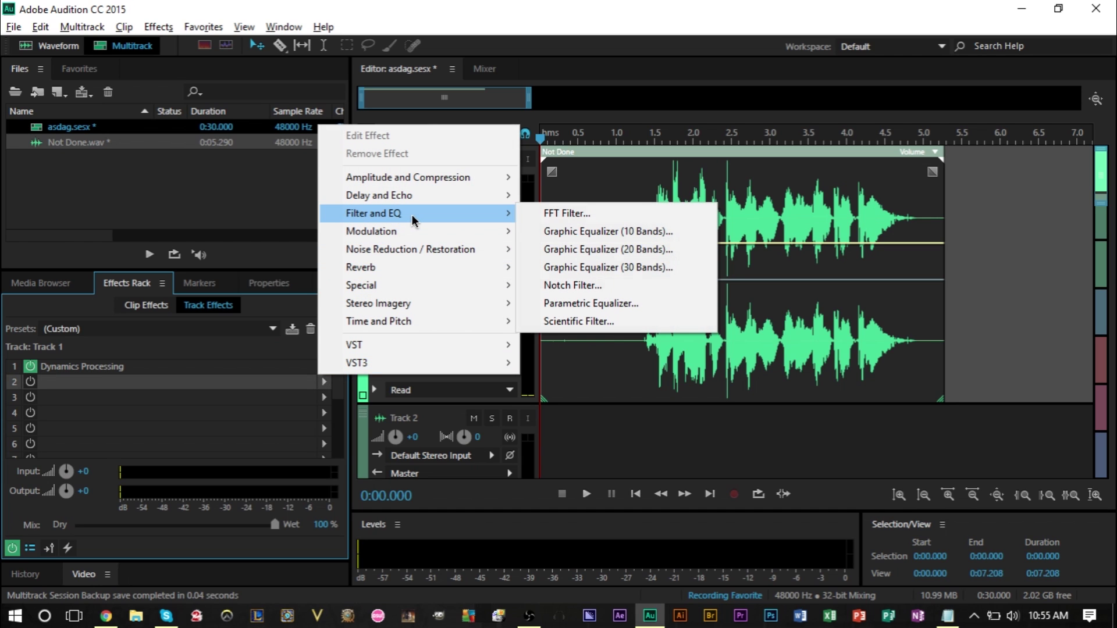
{"action": "left_click", "coordinate": [603, 250]}
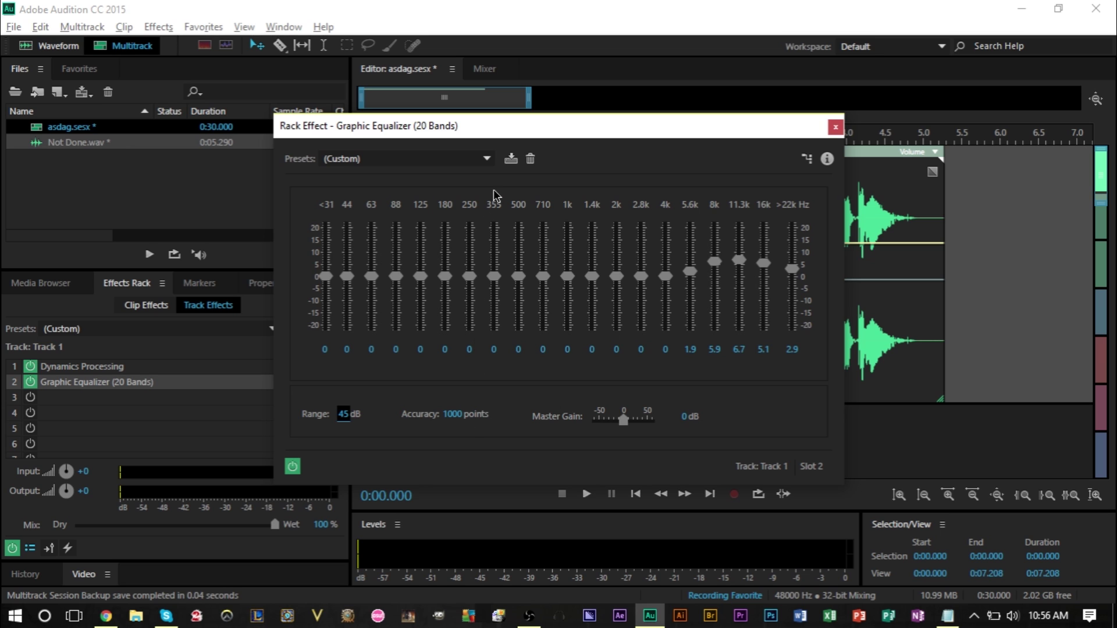
Step: Save the equalizer settings as a preset named 'Radio Voice' and close the equalizer
{"action": "left_click", "coordinate": [509, 163]}
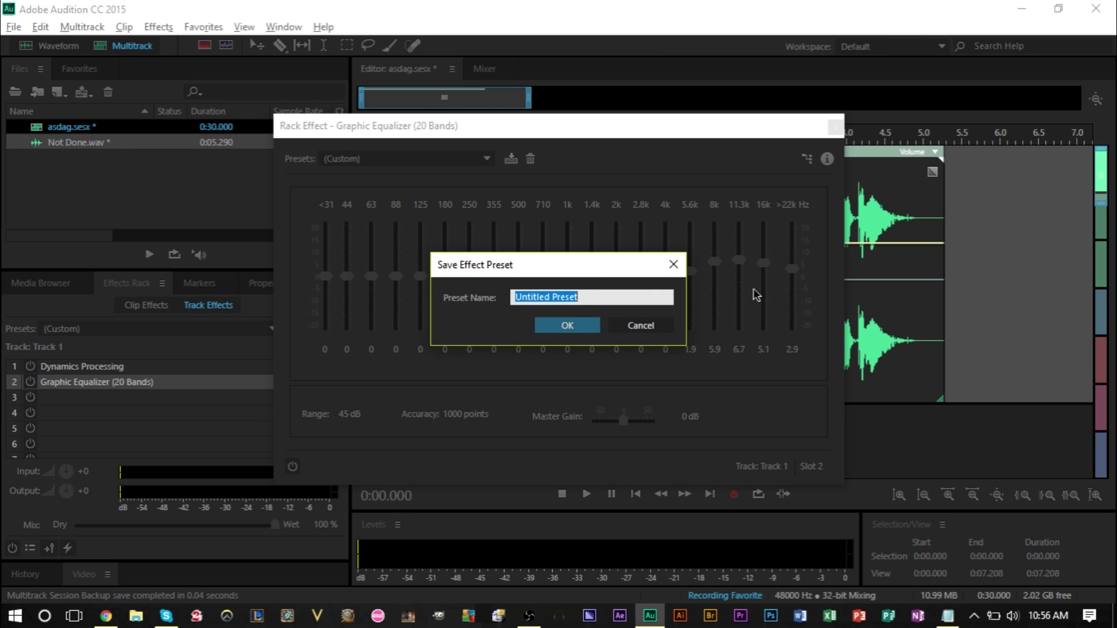
{"action": "type", "text": "Ra"}
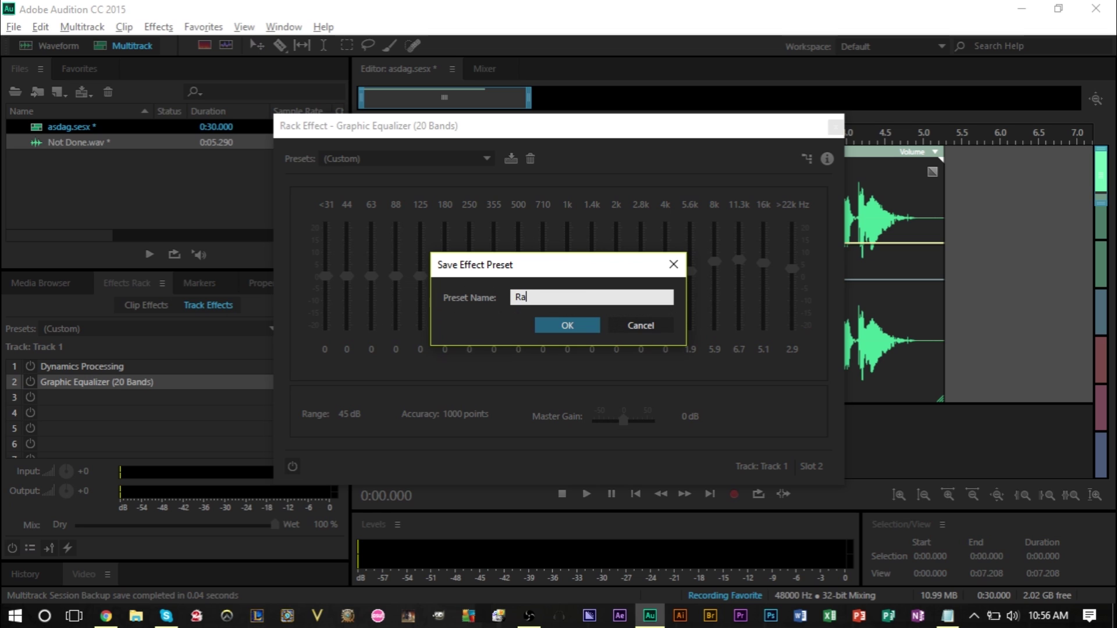
{"action": "type", "text": "dio Voice"}
{"action": "key", "text": "Return"}
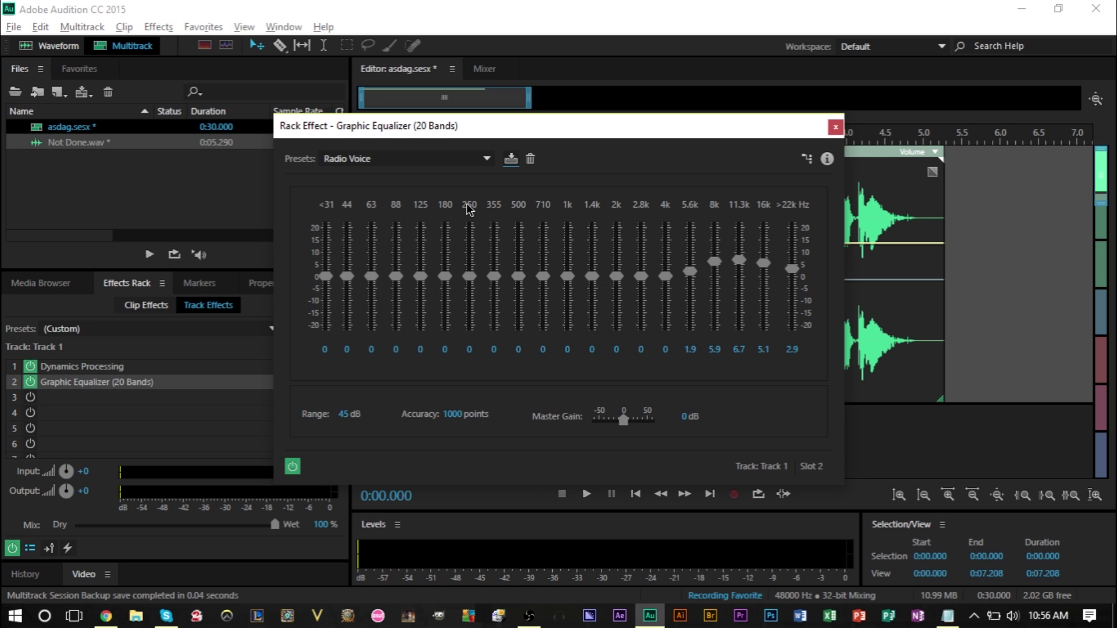
{"action": "left_click", "coordinate": [835, 127]}
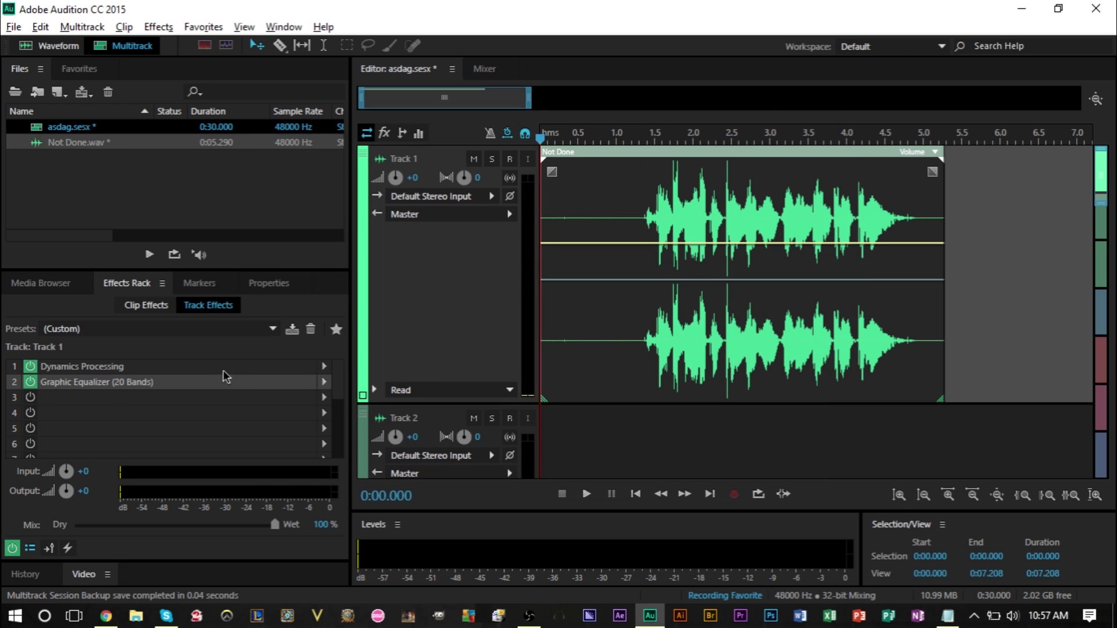
Step: Add Studio Reverb from the Reverb category as Track 1's third effect
{"action": "left_click", "coordinate": [324, 399]}
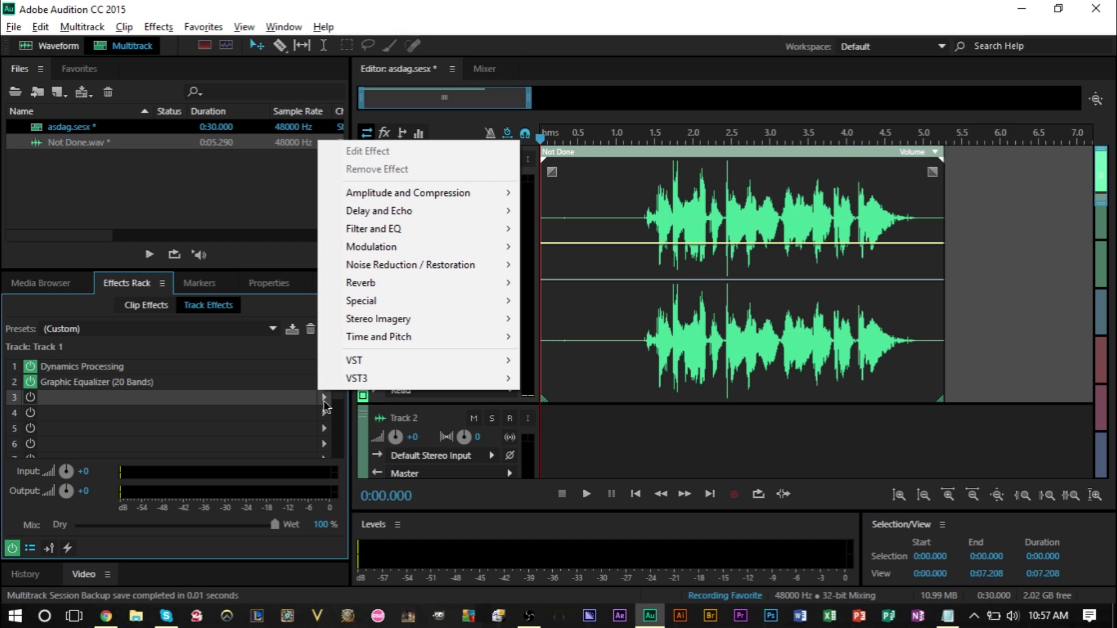
{"action": "mouse_move", "coordinate": [403, 308]}
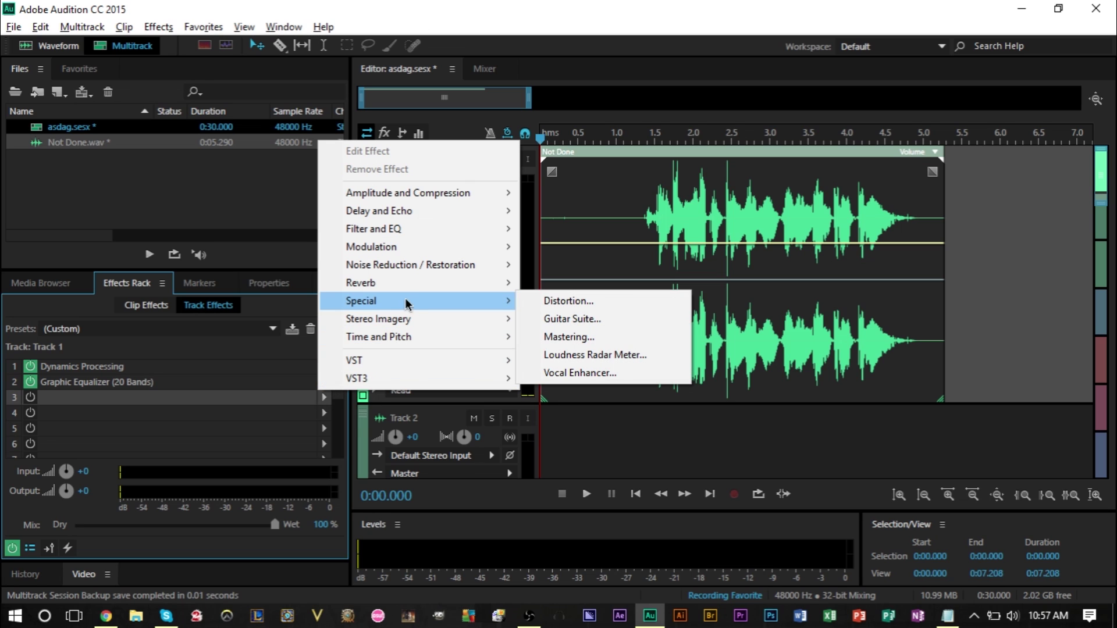
{"action": "mouse_move", "coordinate": [410, 288]}
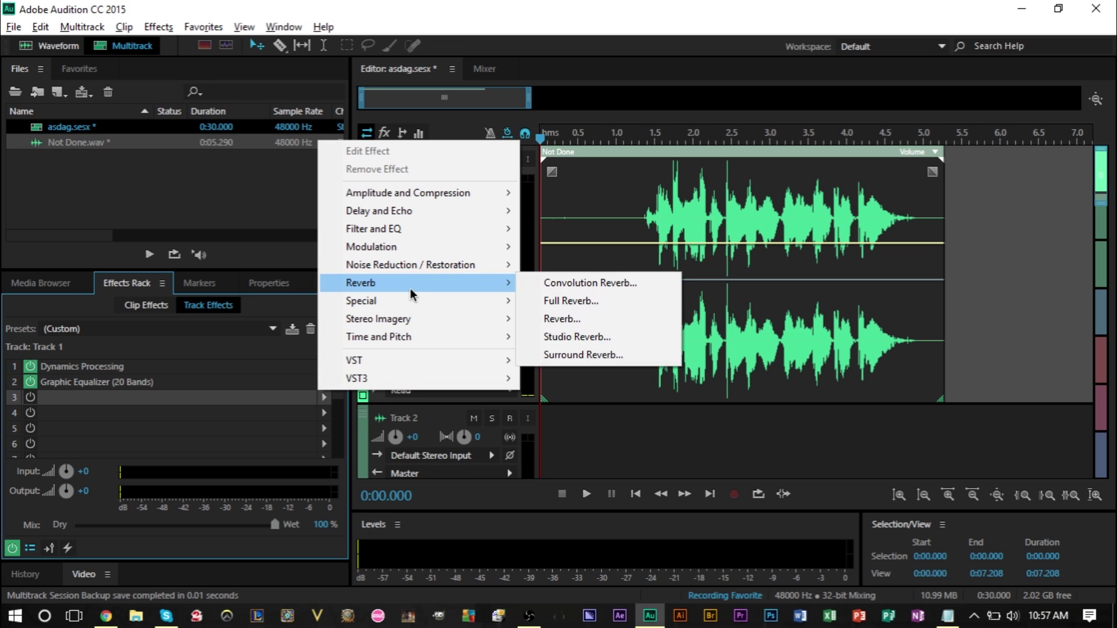
{"action": "left_click", "coordinate": [564, 337]}
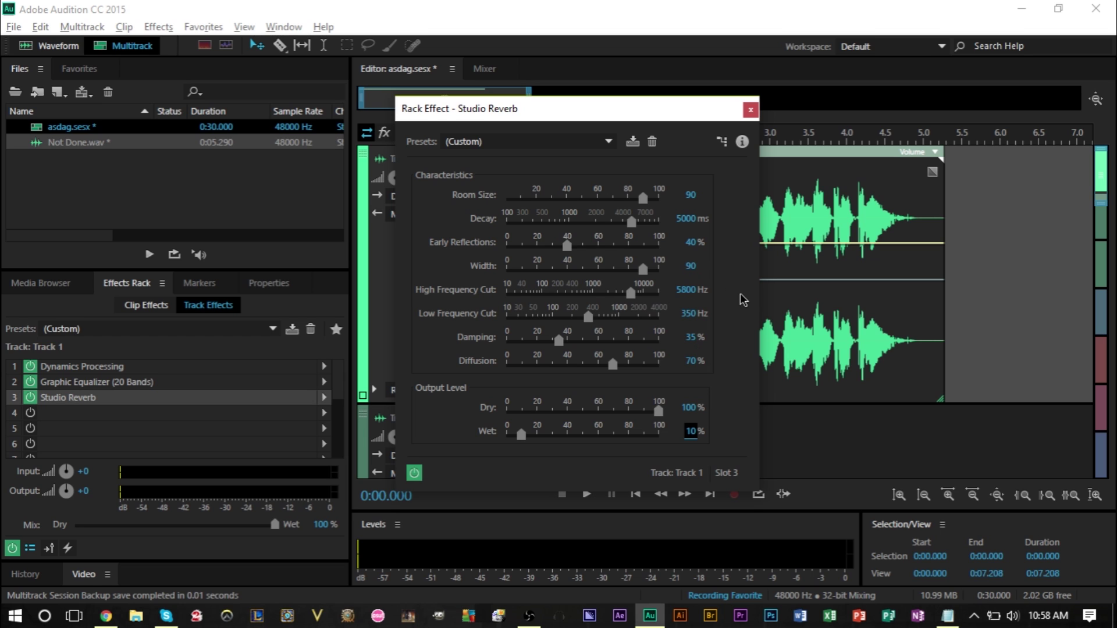
Step: Save the Studio Reverb settings as the 'Radio Voice' preset and close the dialog
{"action": "left_click", "coordinate": [633, 145]}
{"action": "type", "text": "Radio Voice"}
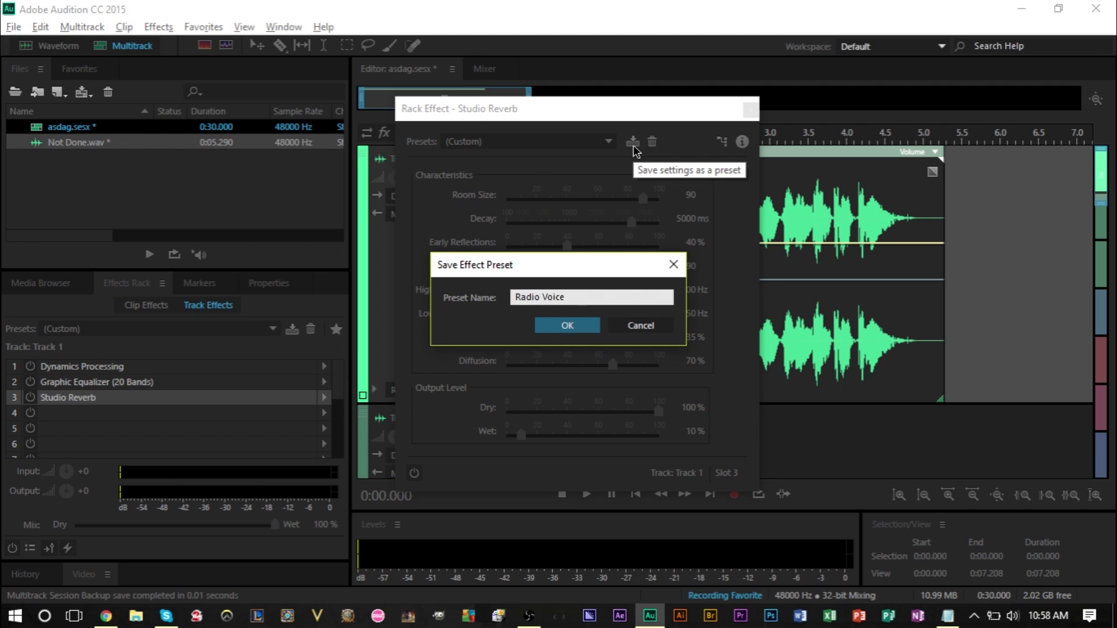
{"action": "key", "text": "Return"}
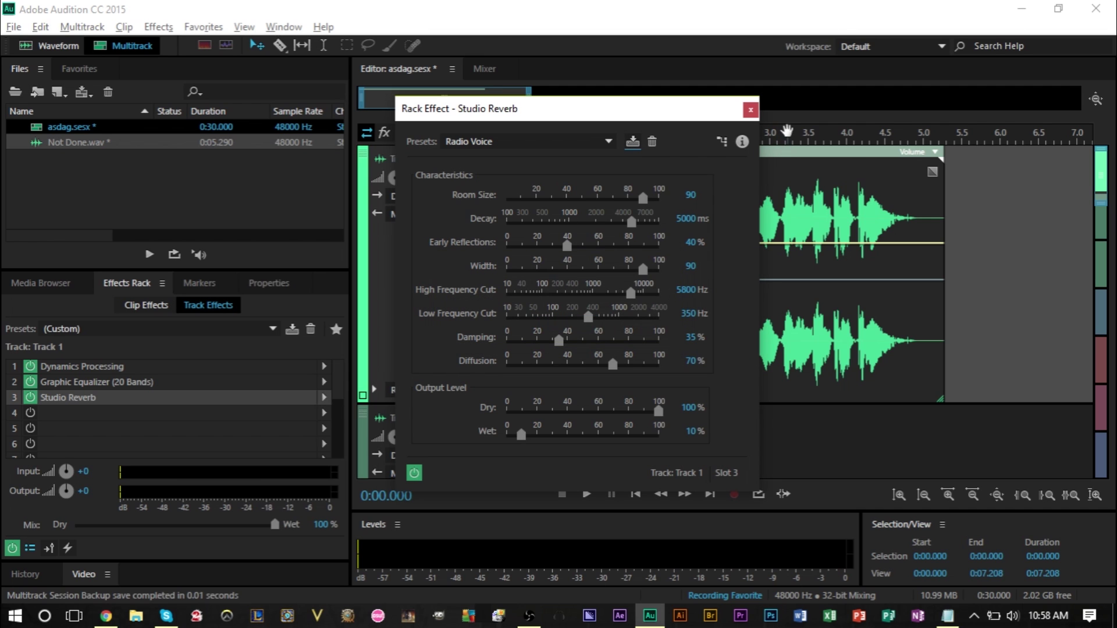
{"action": "left_click", "coordinate": [751, 110]}
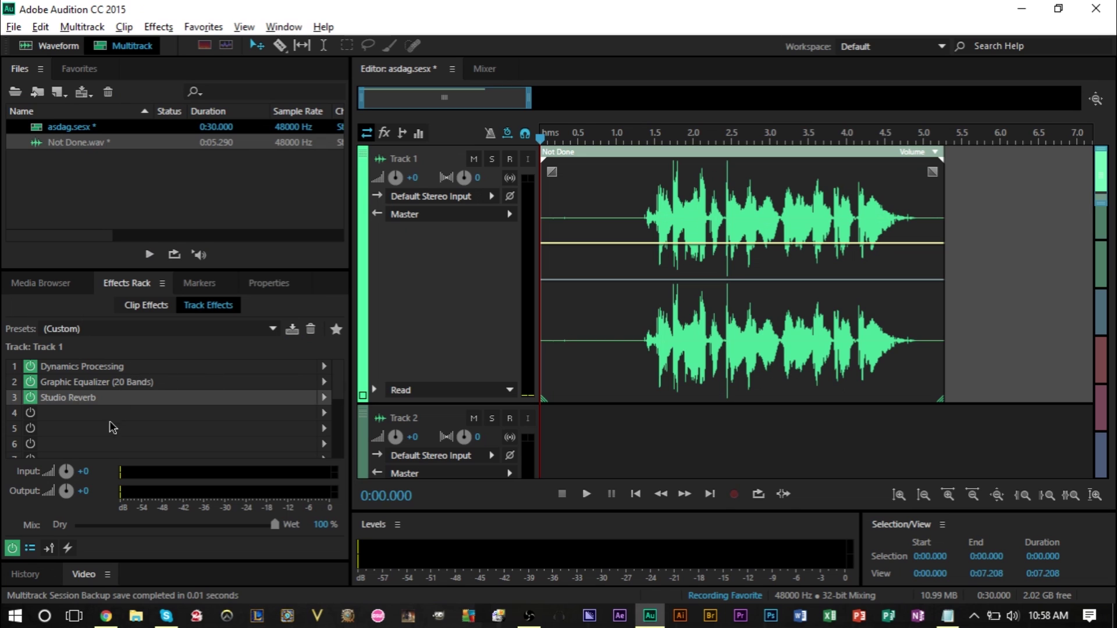
Step: Save Track 1's whole effects rack as the 'Radio Voice' rack preset and keep it selected
{"action": "left_click", "coordinate": [292, 336]}
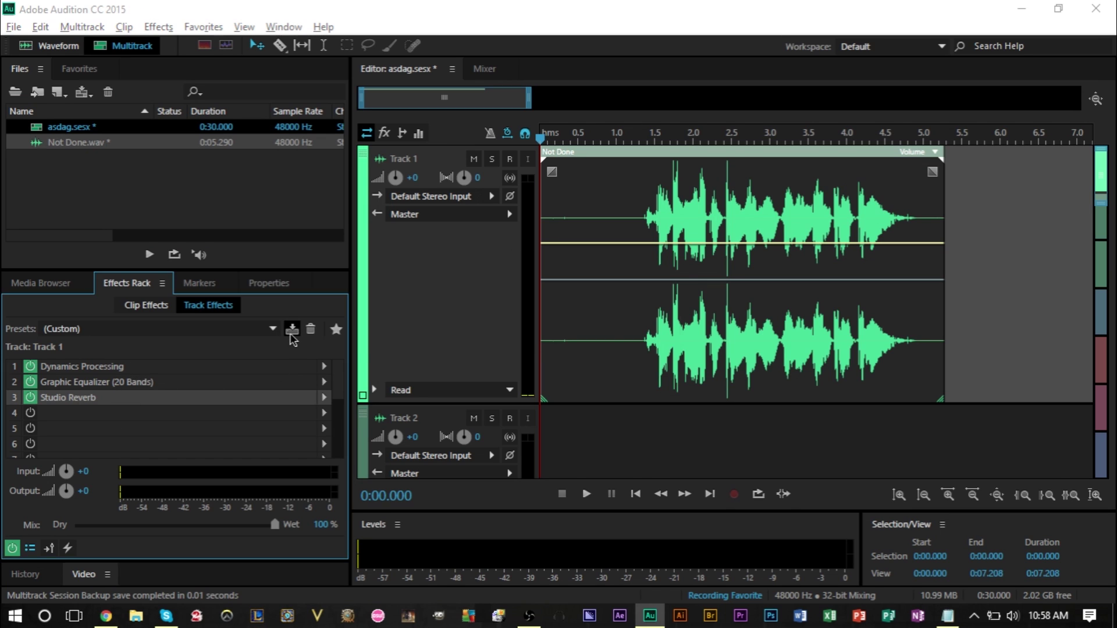
{"action": "type", "text": "Rau"}
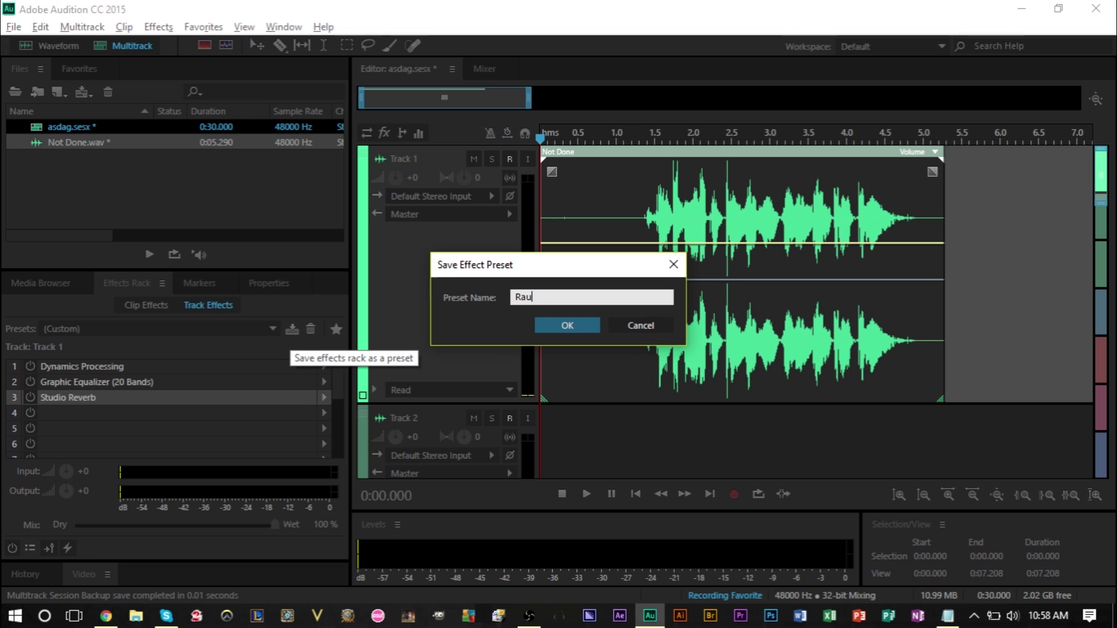
{"action": "key", "text": "BackSpace"}
{"action": "type", "text": "dio Voice"}
{"action": "key", "text": "Return"}
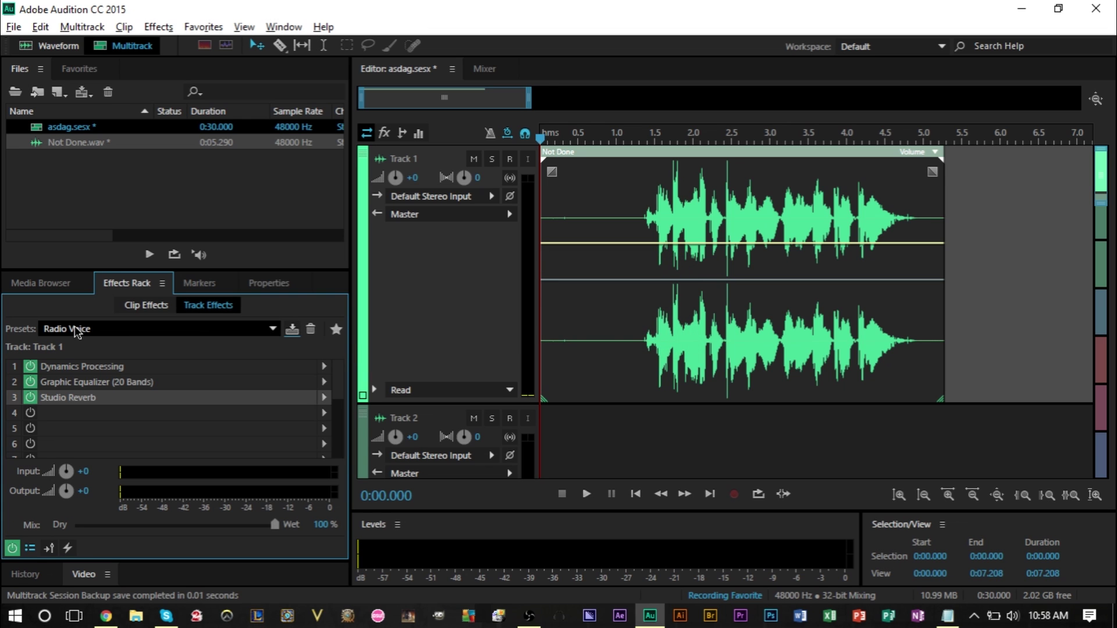
{"action": "left_click", "coordinate": [137, 330]}
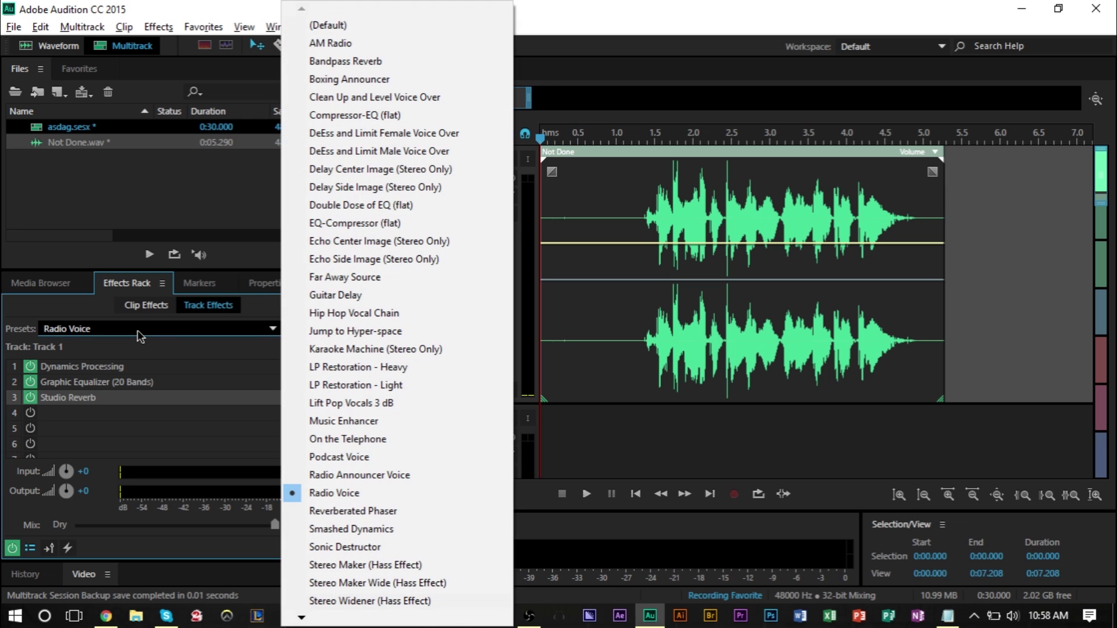
{"action": "left_click", "coordinate": [335, 493]}
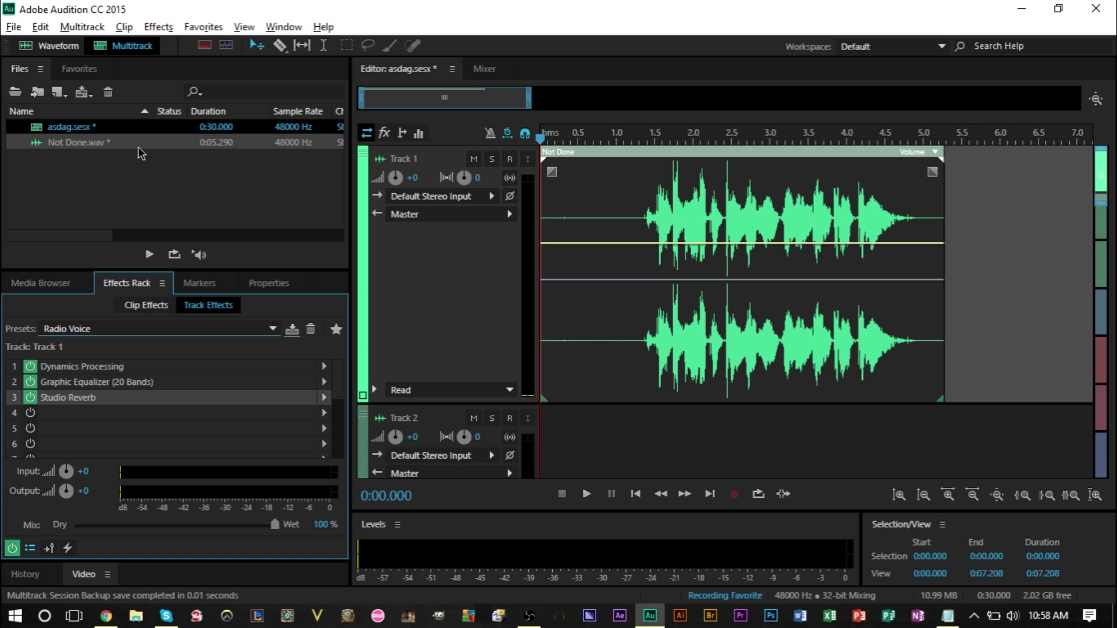
Step: Stop recording the favorite on Not Done.wav, name it 'Radio Voice', then play asdag.sesx
{"action": "double_click", "coordinate": [82, 143]}
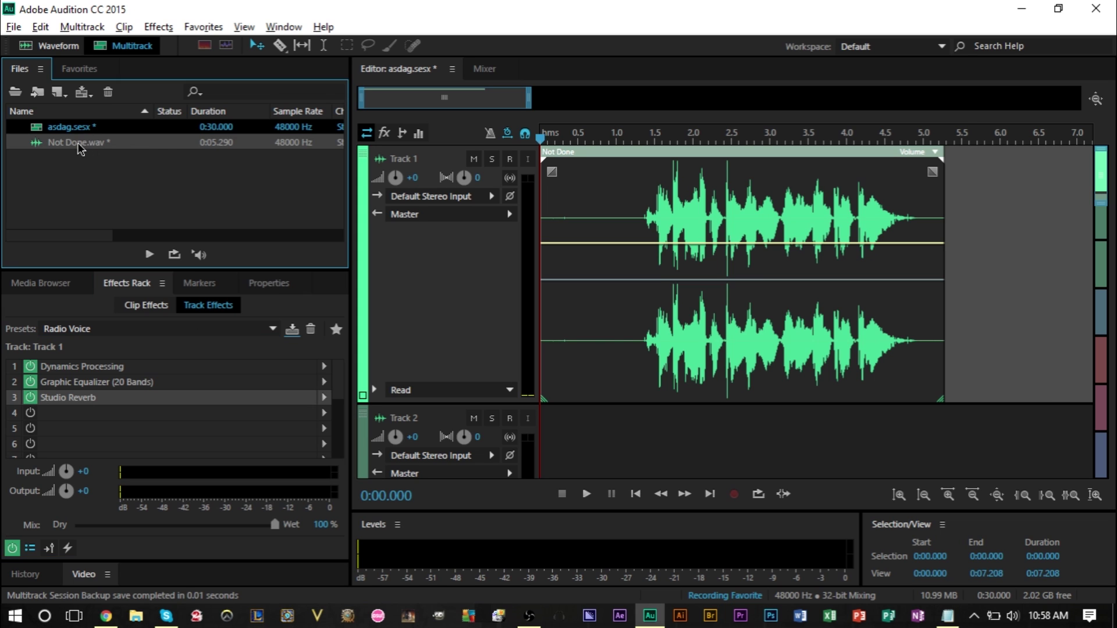
{"action": "left_click", "coordinate": [220, 28]}
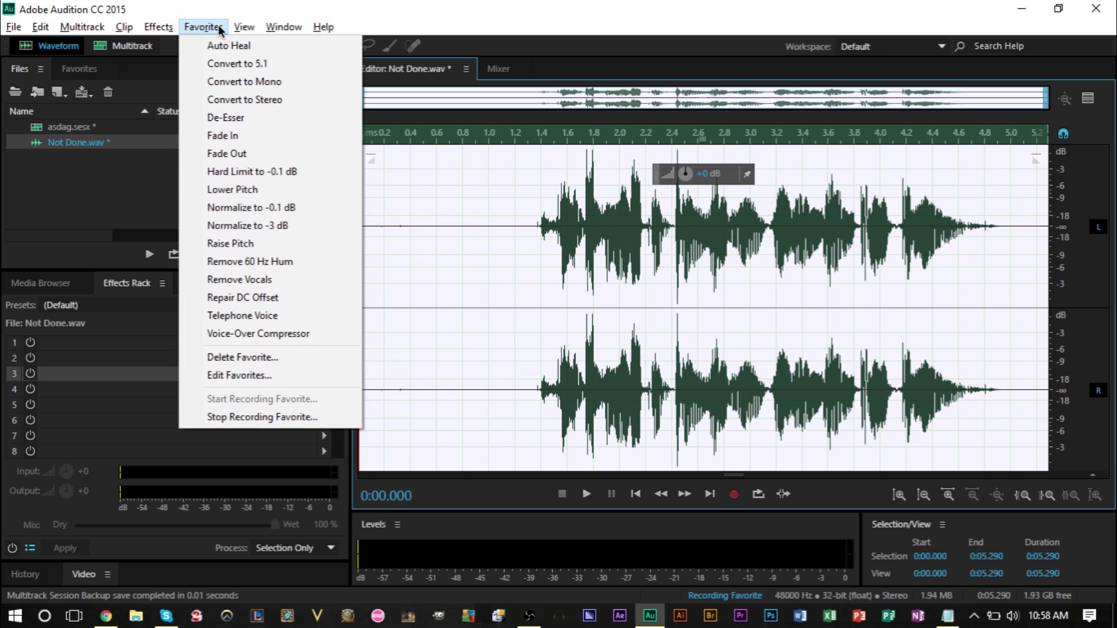
{"action": "left_click", "coordinate": [280, 417]}
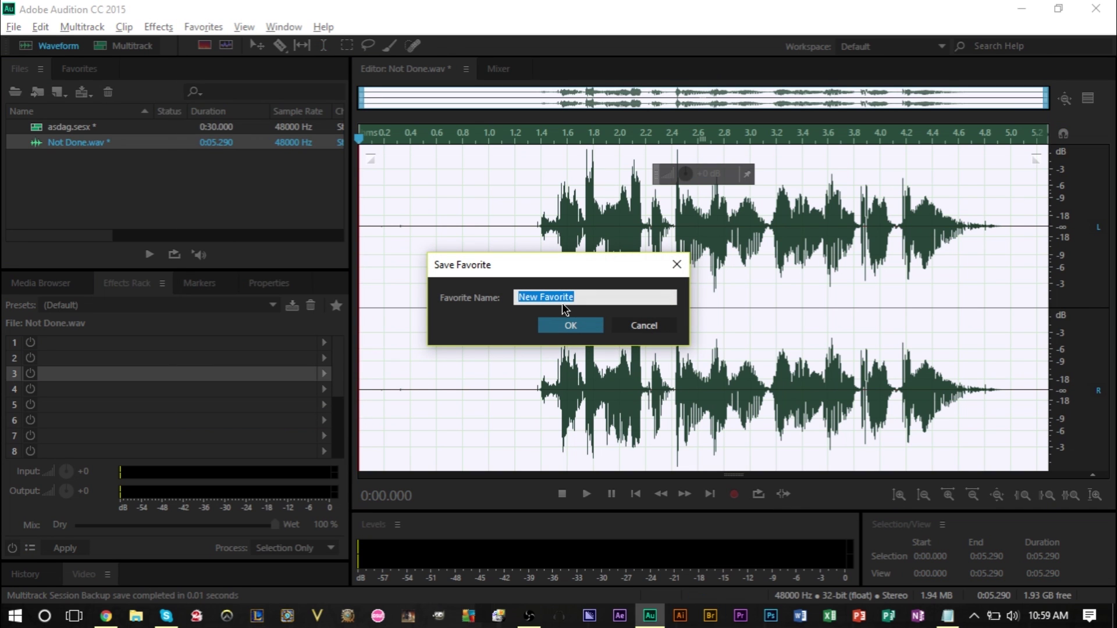
{"action": "type", "text": "Ra"}
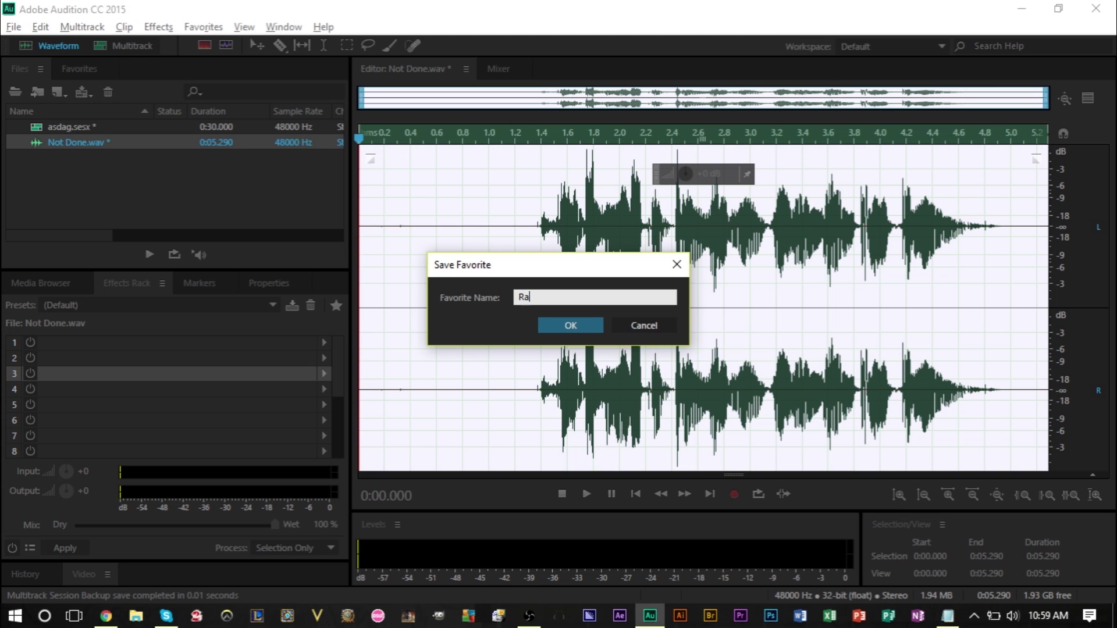
{"action": "type", "text": "dio Voice"}
{"action": "key", "text": "Return"}
{"action": "double_click", "coordinate": [52, 128]}
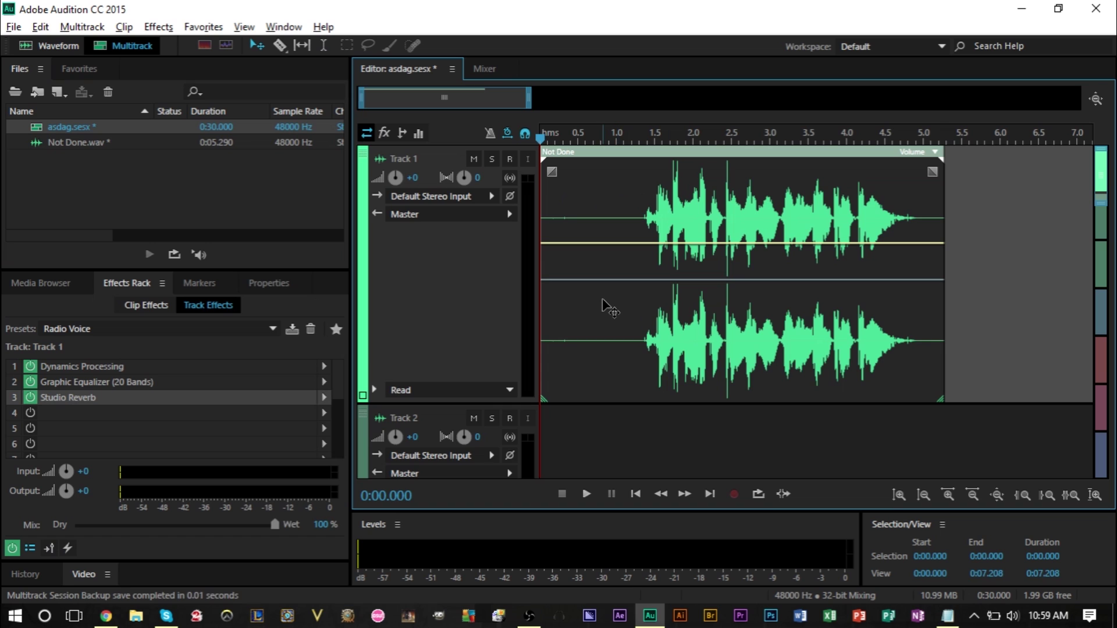
{"action": "key", "text": "space"}
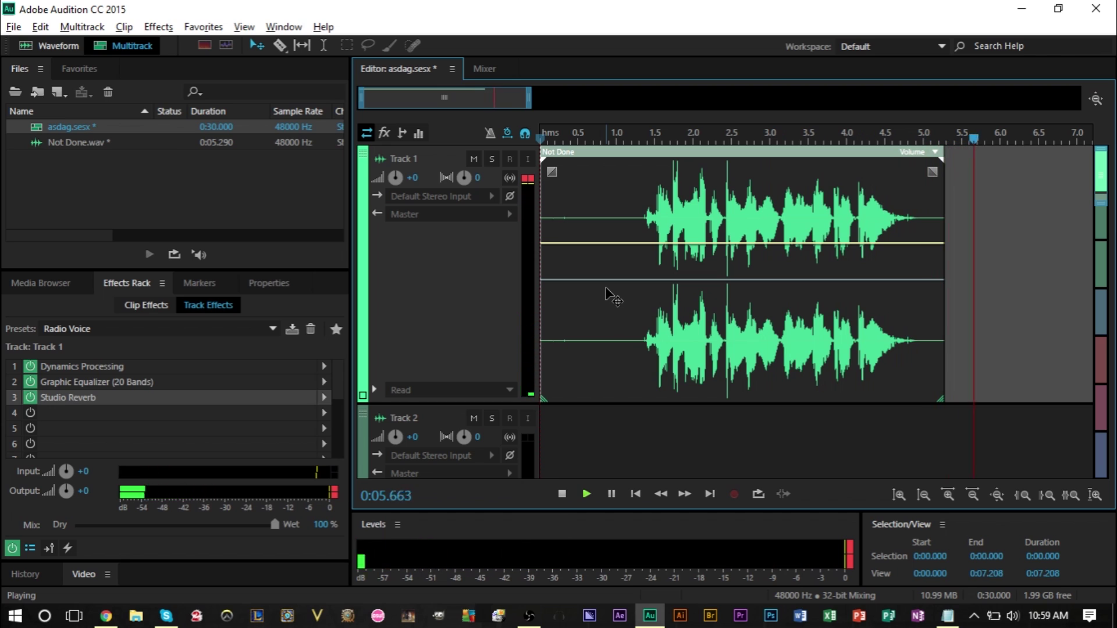
{"action": "key", "text": "space"}
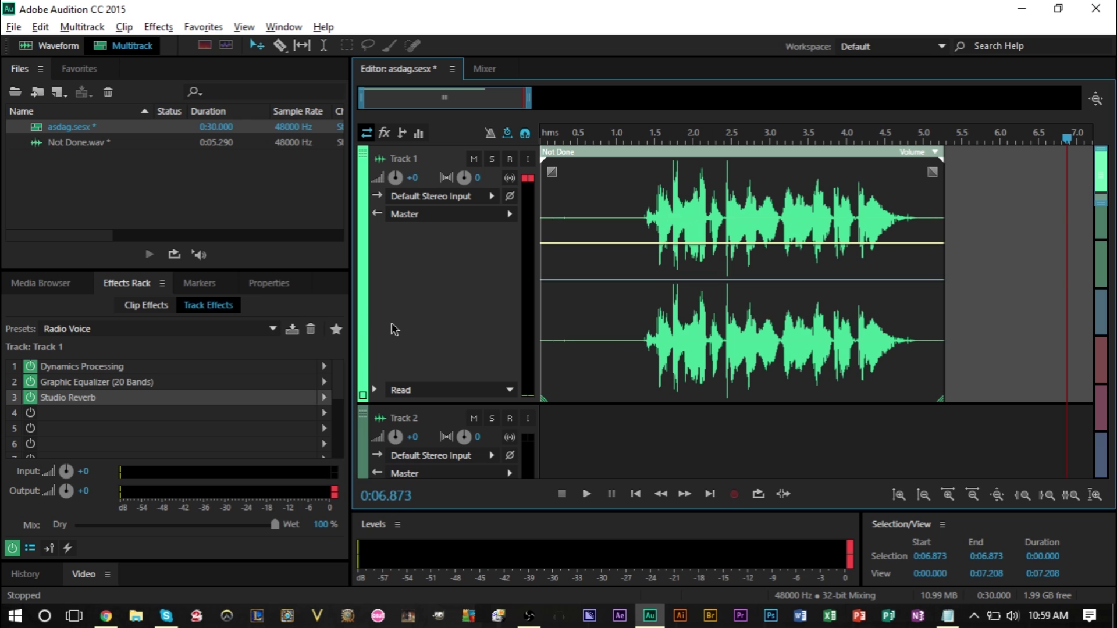
{"action": "key", "text": "ctrl+z"}
{"action": "key", "text": "ctrl+z"}
{"action": "key", "text": "ctrl+z"}
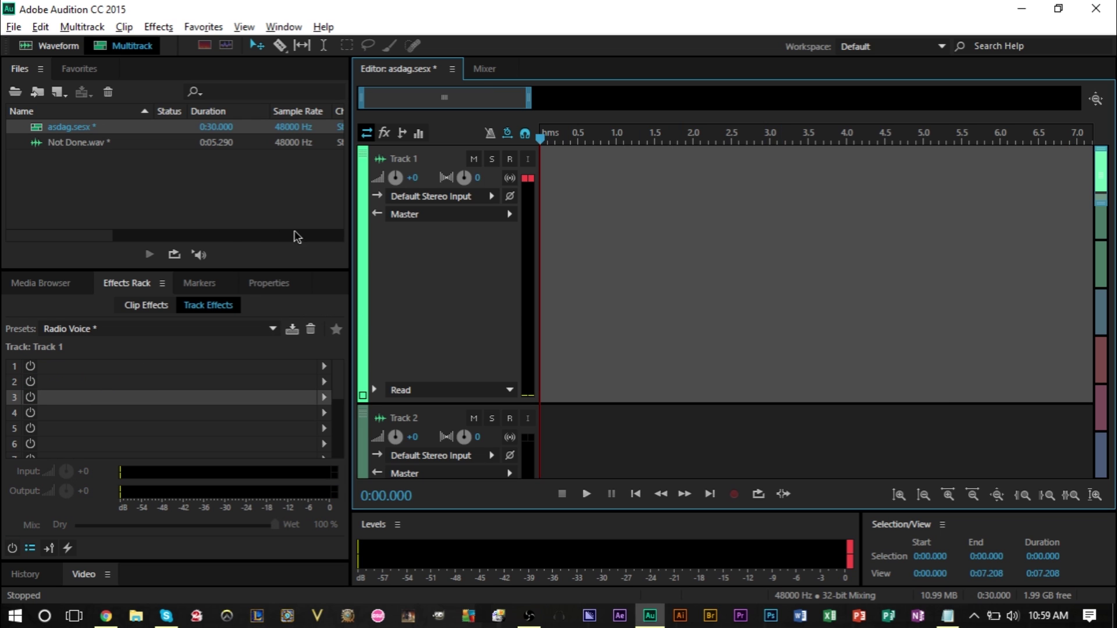
Step: Open Not Done.wav in the waveform editor and play it from about 1.3 seconds
{"action": "left_click", "coordinate": [99, 146]}
{"action": "double_click", "coordinate": [99, 146]}
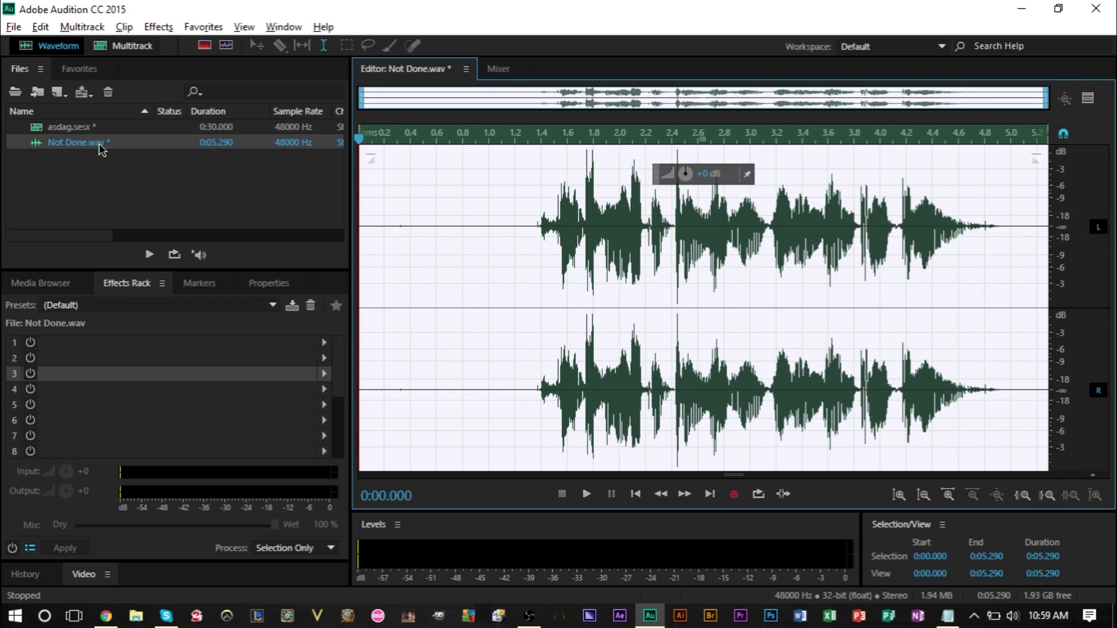
{"action": "left_click", "coordinate": [482, 233]}
{"action": "left_click", "coordinate": [530, 255]}
{"action": "key", "text": "space"}
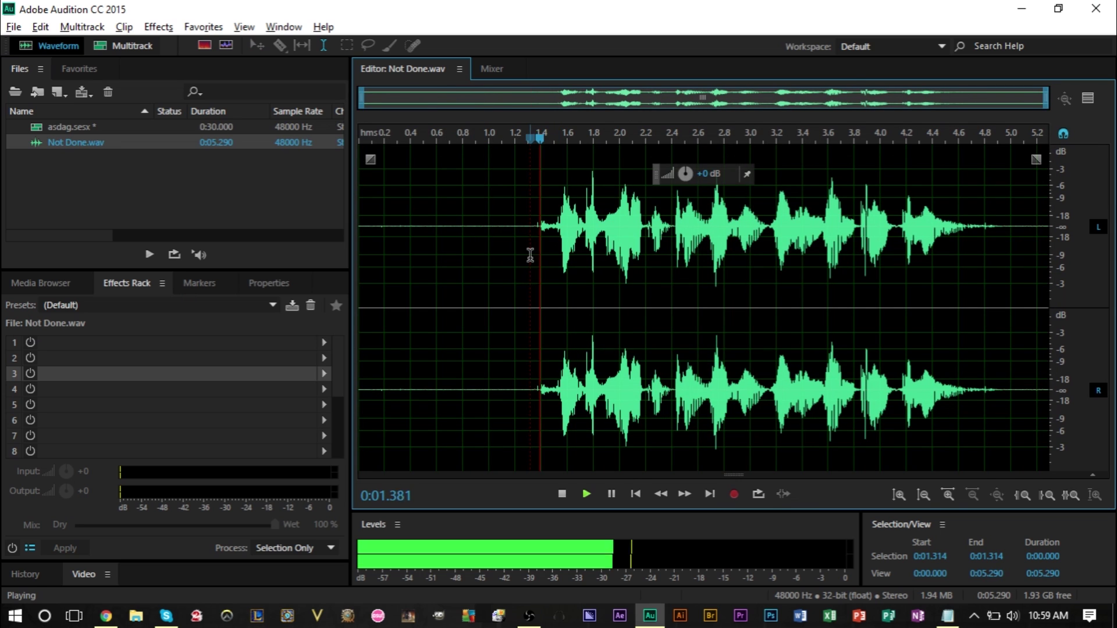
{"action": "key", "text": "space"}
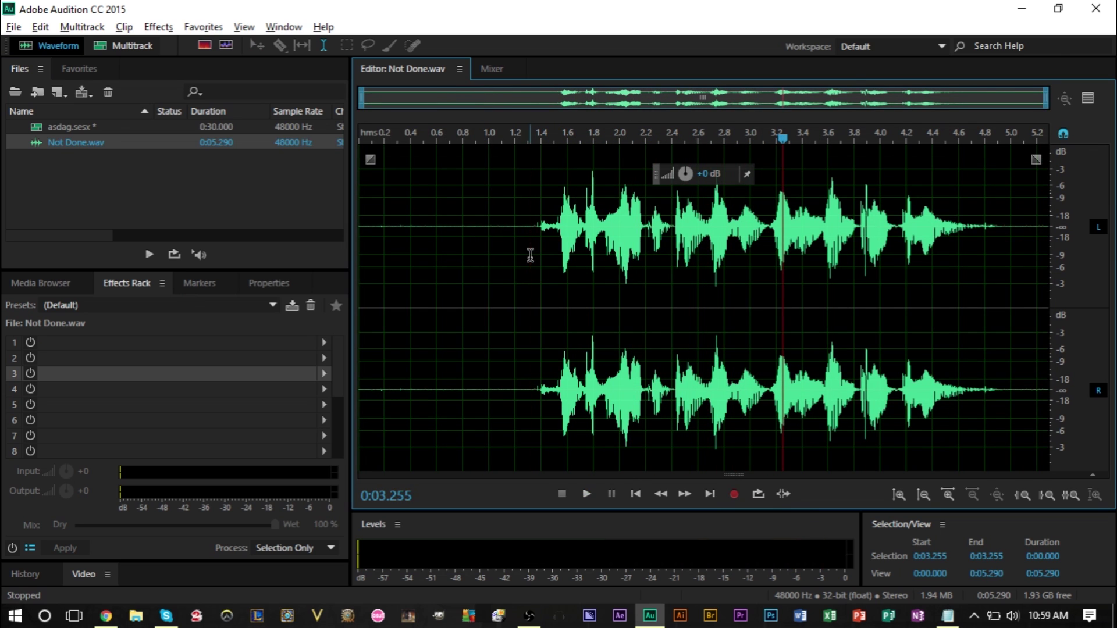
Step: Apply the Radio Voice favorite to the whole waveform, then return to asdag.sesx
{"action": "double_click", "coordinate": [499, 239]}
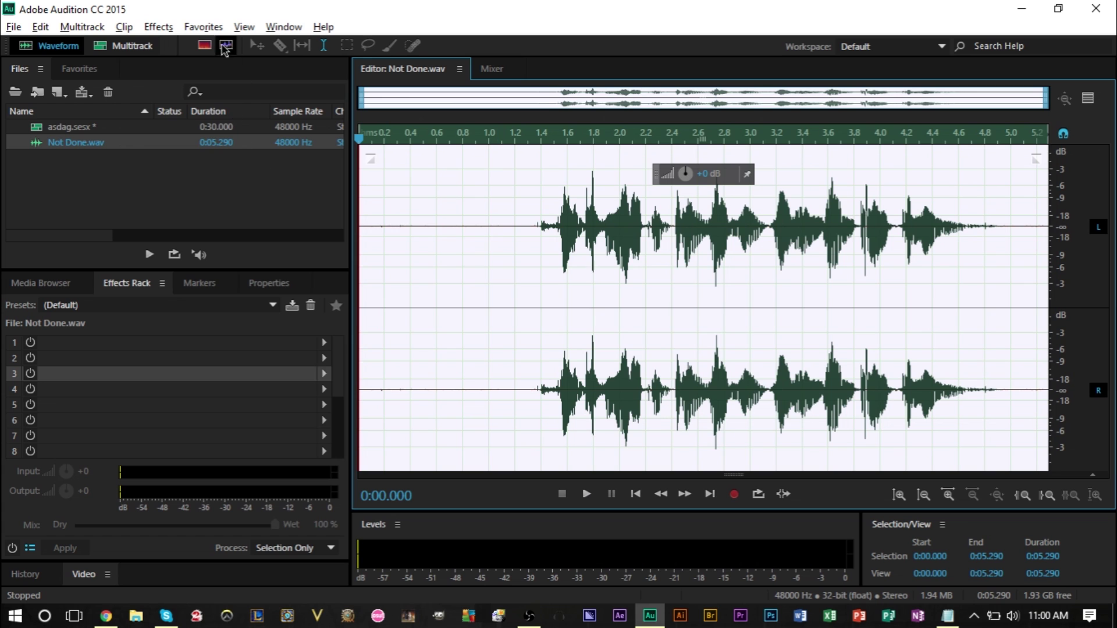
{"action": "left_click", "coordinate": [203, 27]}
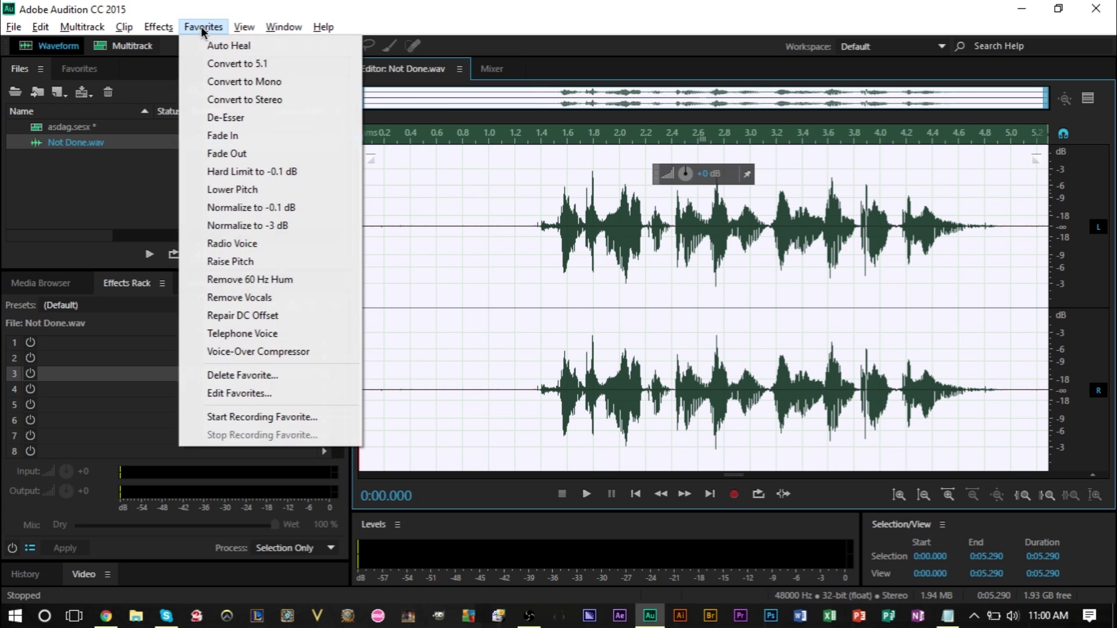
{"action": "left_click", "coordinate": [277, 236]}
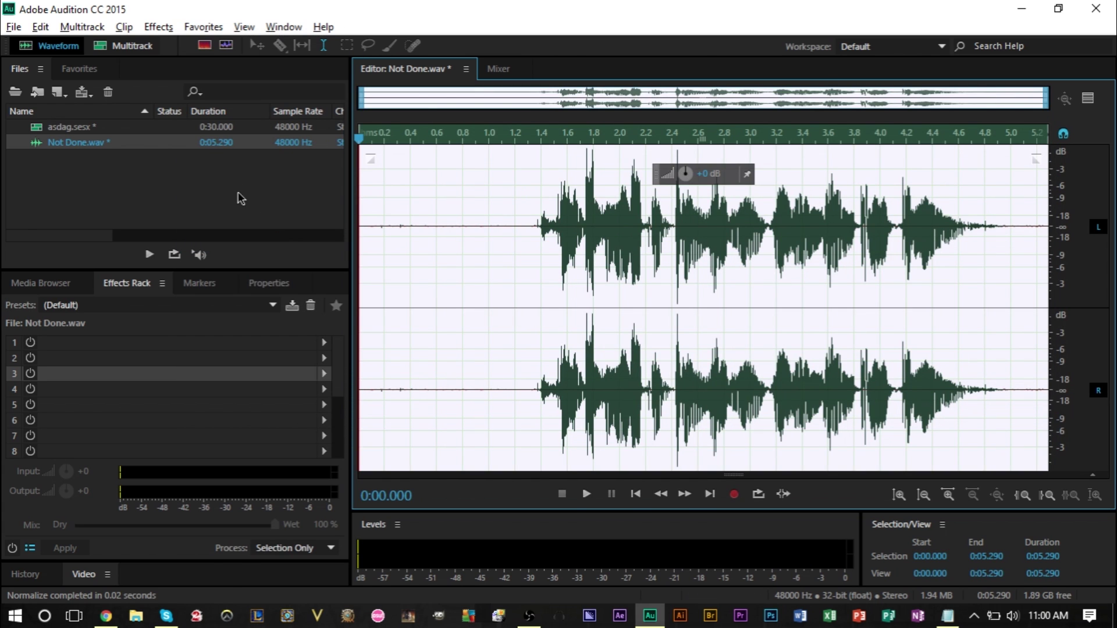
{"action": "double_click", "coordinate": [115, 127]}
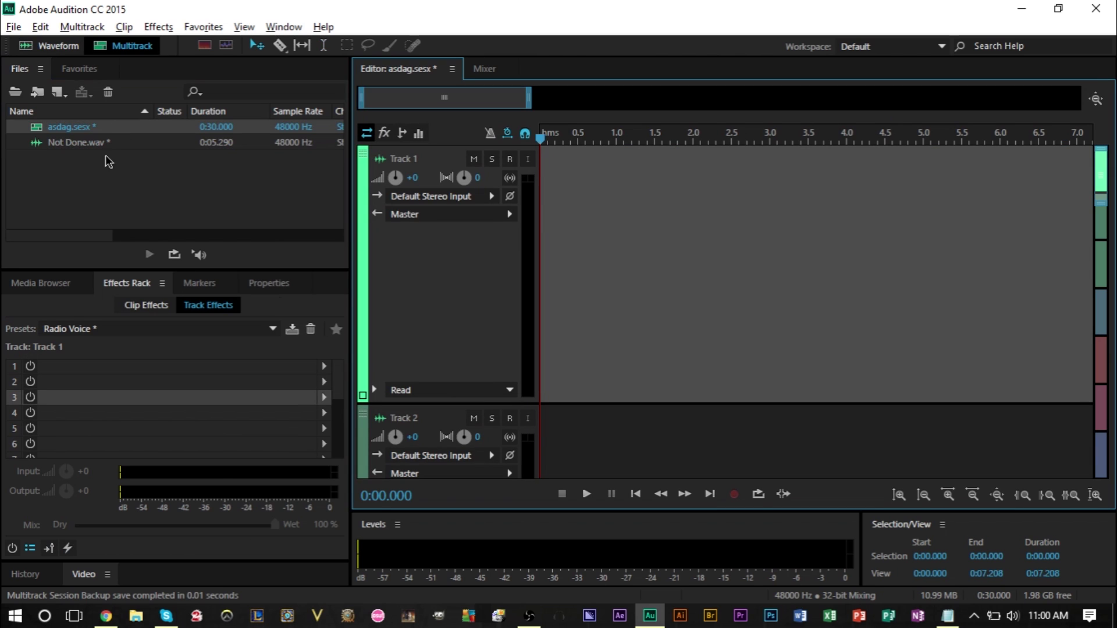
Step: Place Not Done.wav at the start of Track 1 and load the Radio Voice rack preset
{"action": "left_click_drag", "start_coordinate": [85, 141], "coordinate": [516, 180]}
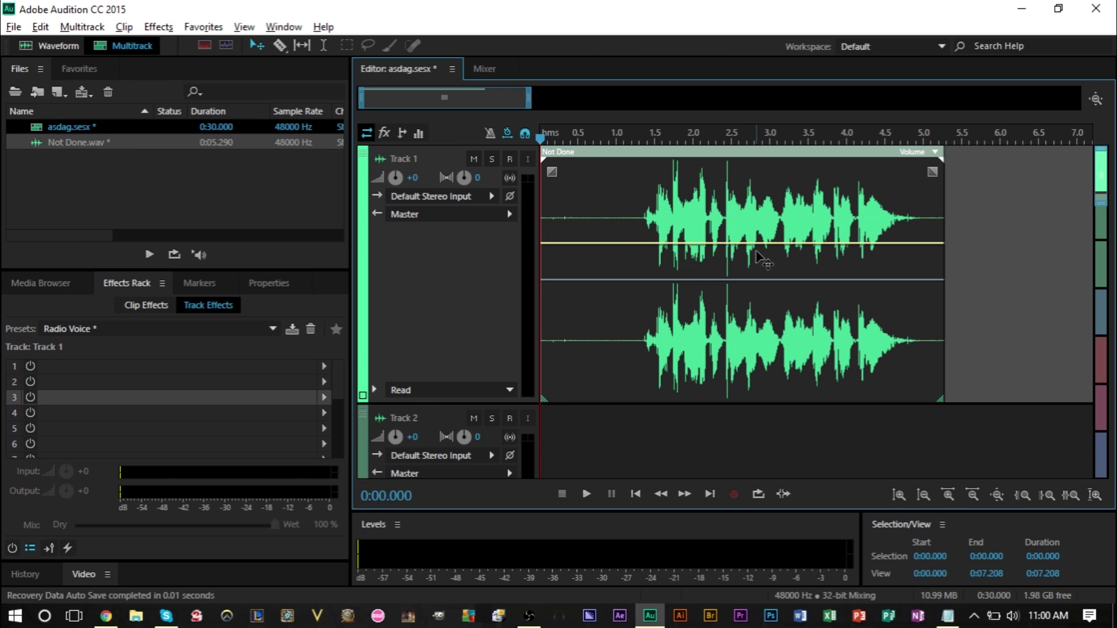
{"action": "left_click", "coordinate": [257, 332]}
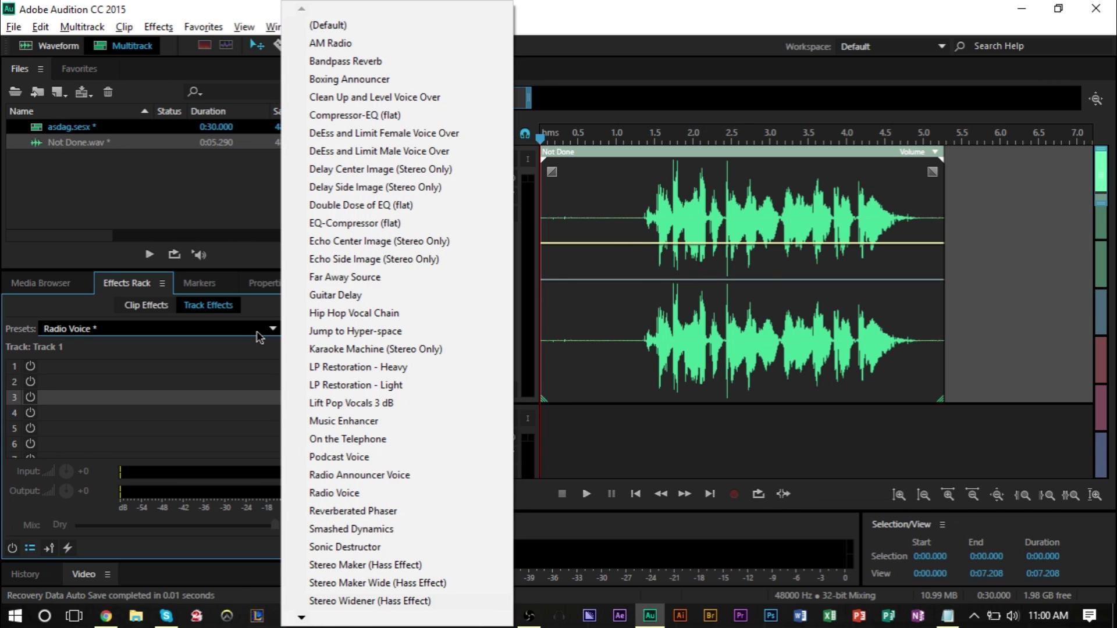
{"action": "left_click", "coordinate": [349, 493]}
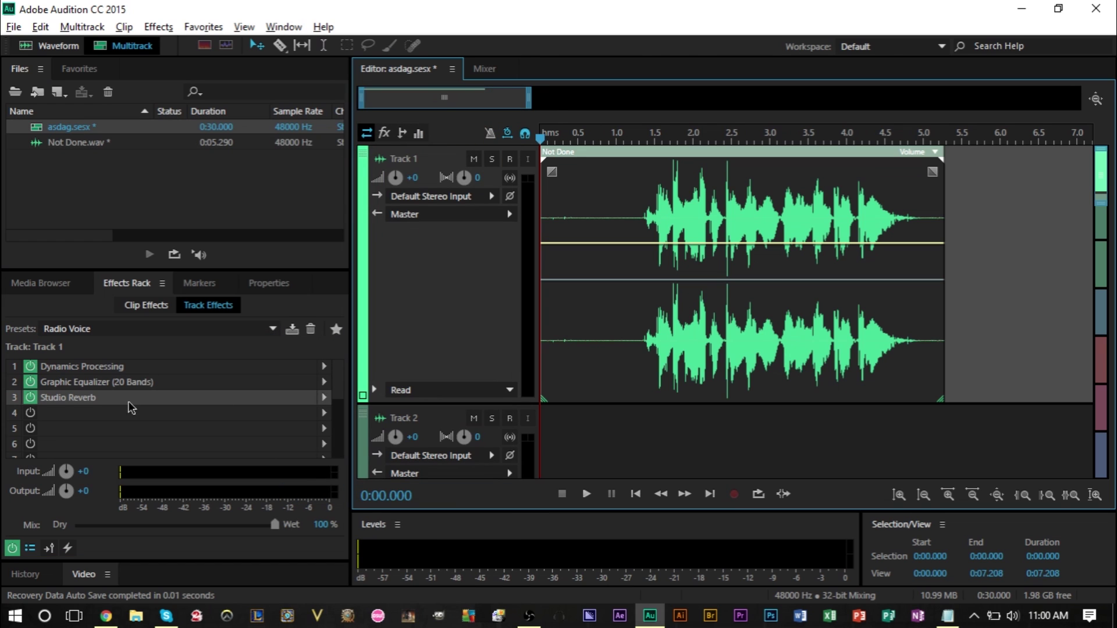
Step: Play the session briefly to hear Track 1 with the Radio Voice effects
{"action": "left_click", "coordinate": [525, 134]}
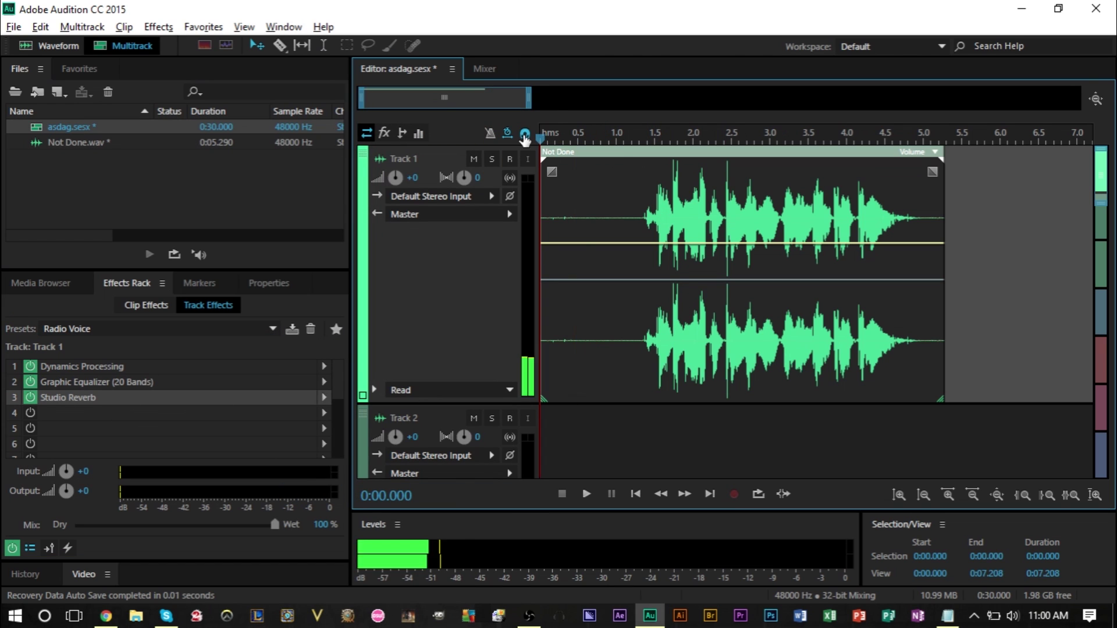
{"action": "key", "text": "space"}
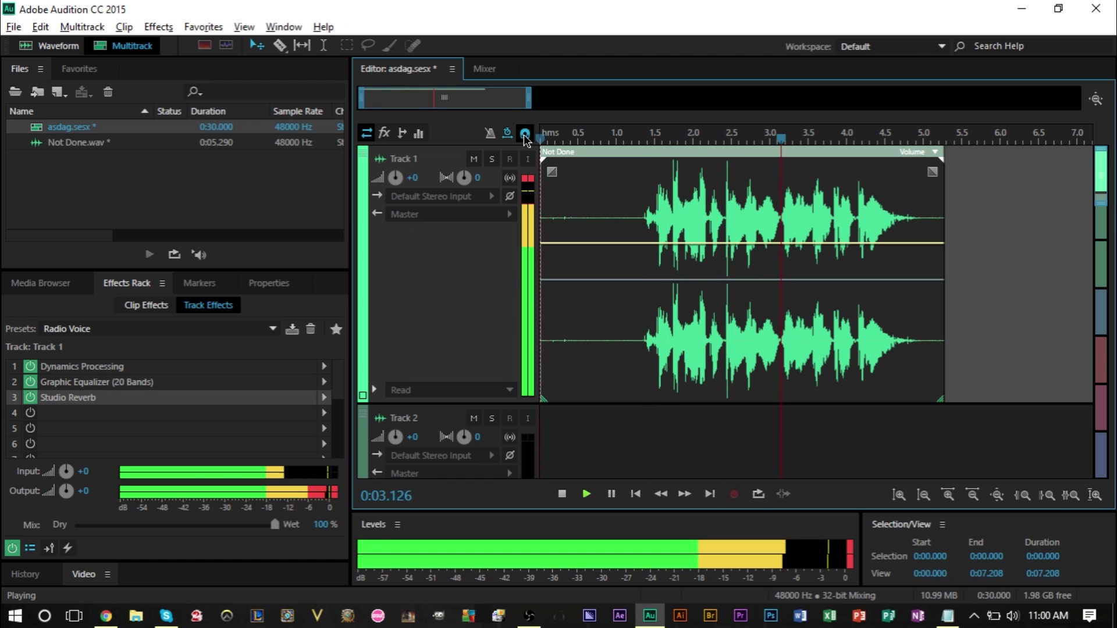
{"action": "key", "text": "space"}
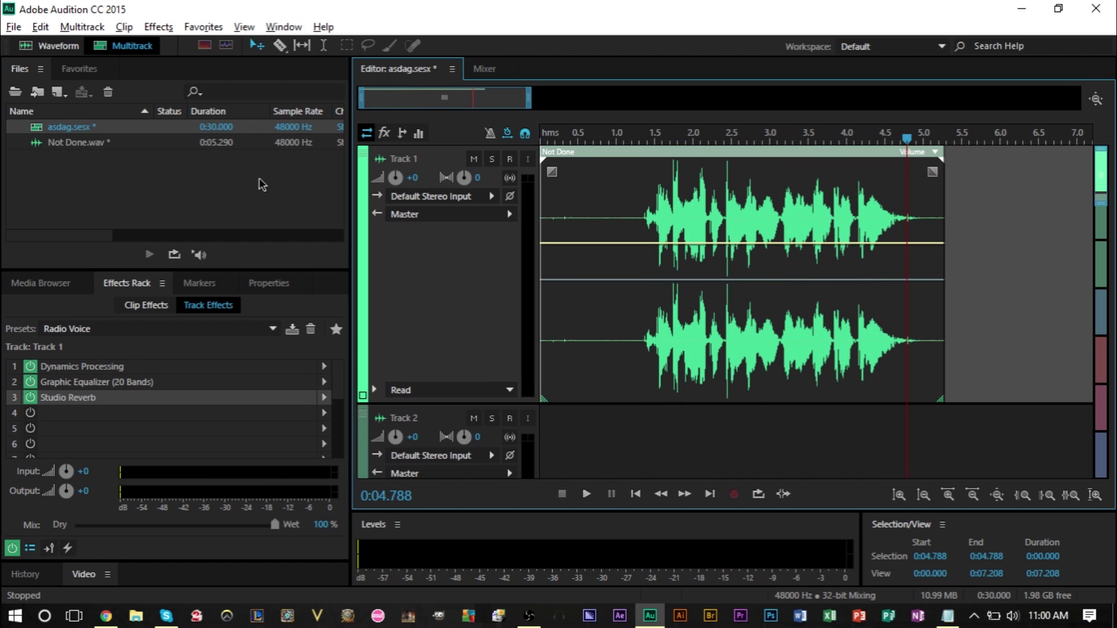
{"action": "left_click", "coordinate": [121, 145]}
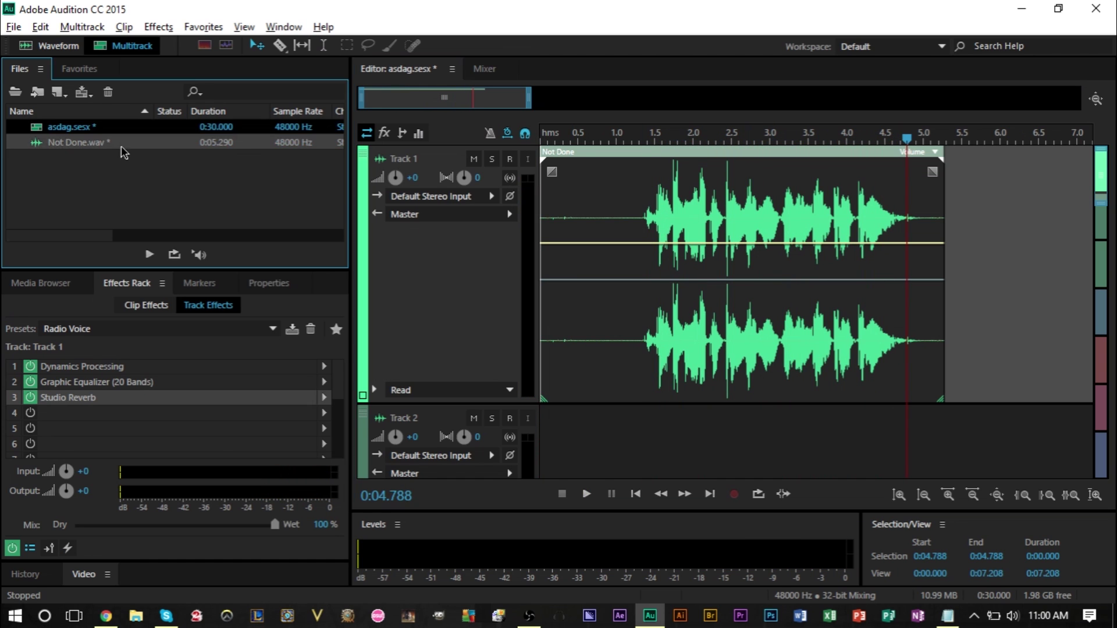
{"action": "double_click", "coordinate": [121, 144]}
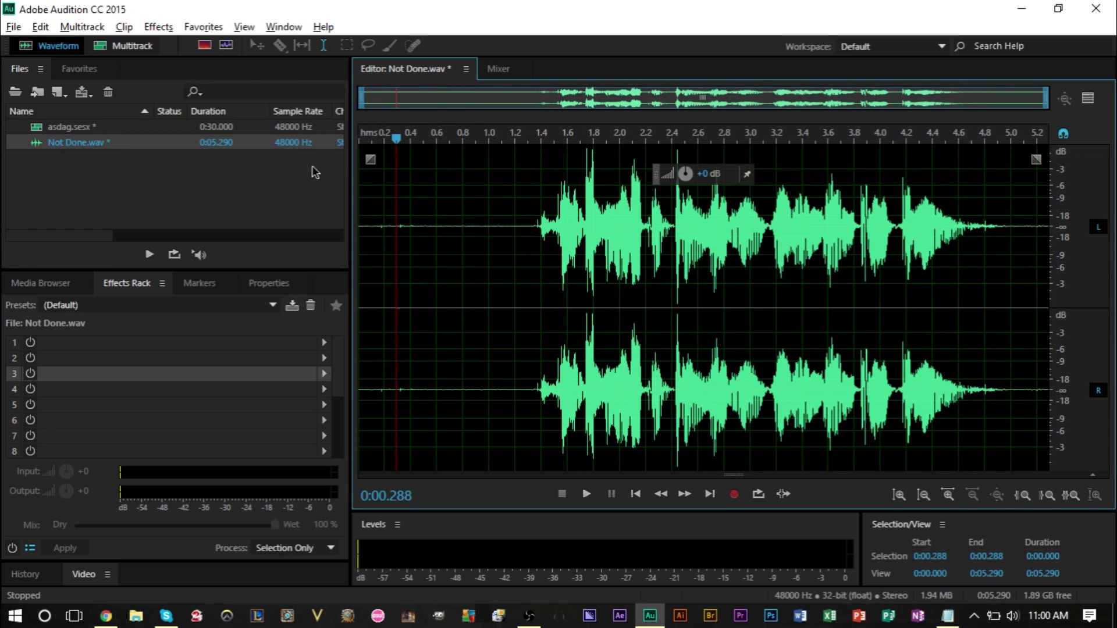
{"action": "left_click_drag", "start_coordinate": [436, 251], "coordinate": [510, 253]}
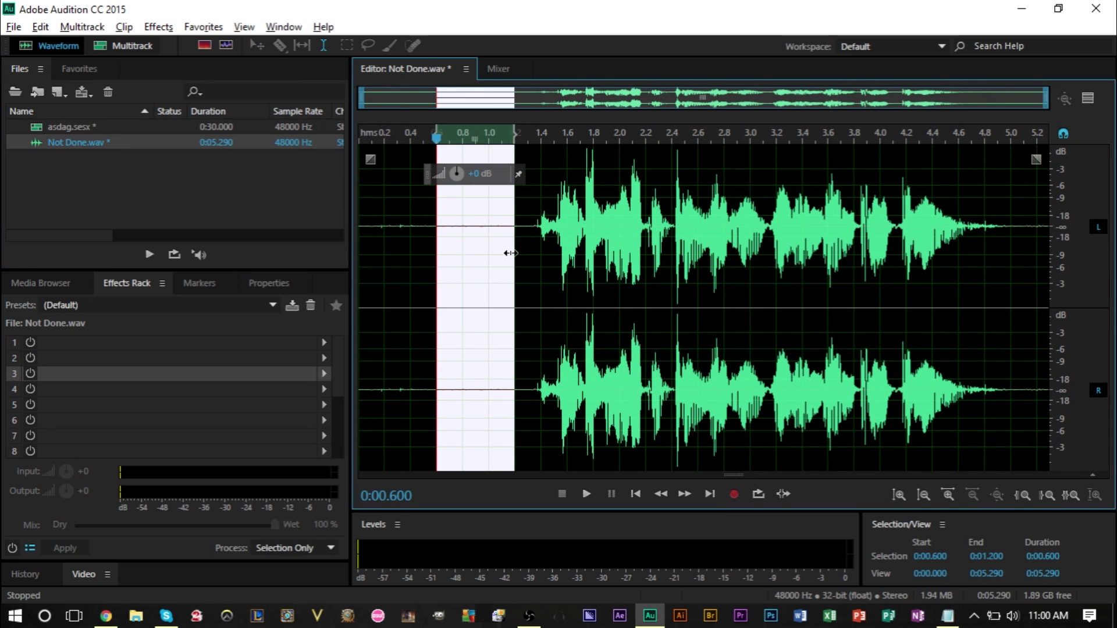
{"action": "double_click", "coordinate": [116, 130]}
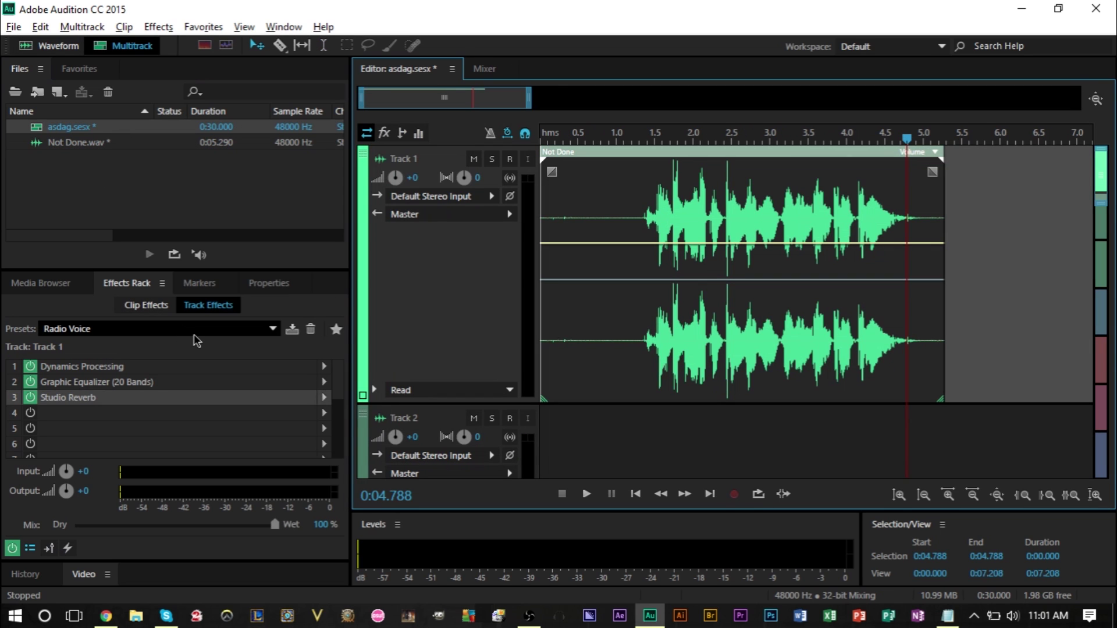